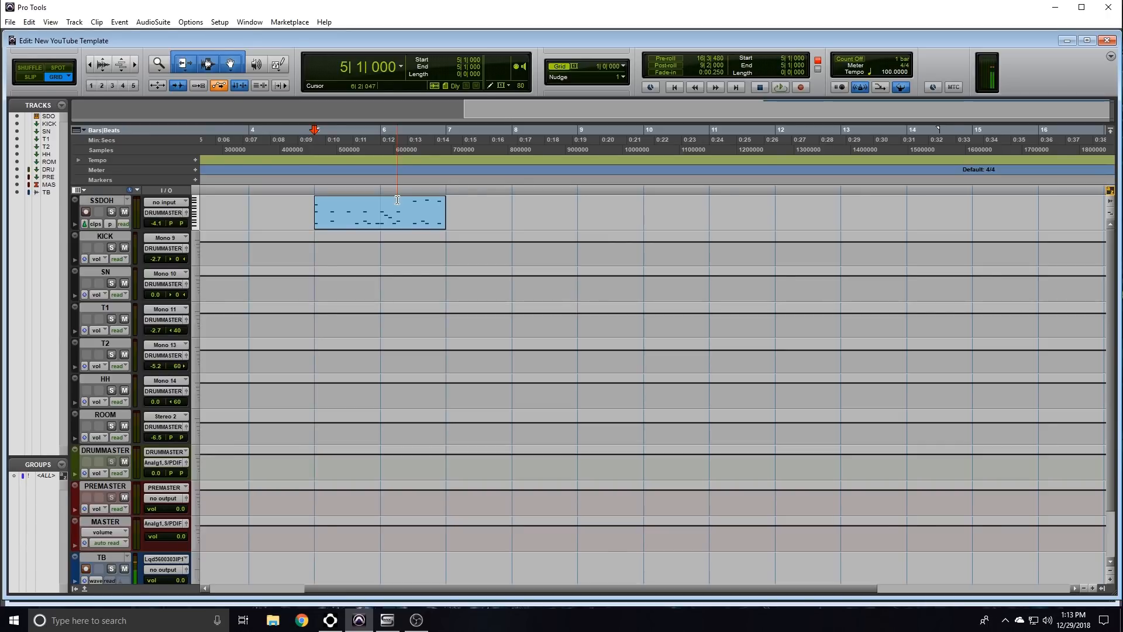
Step: Play the drum clip on the SSDOH track, stop playback, and look over the channels in the Mix window
key("space")
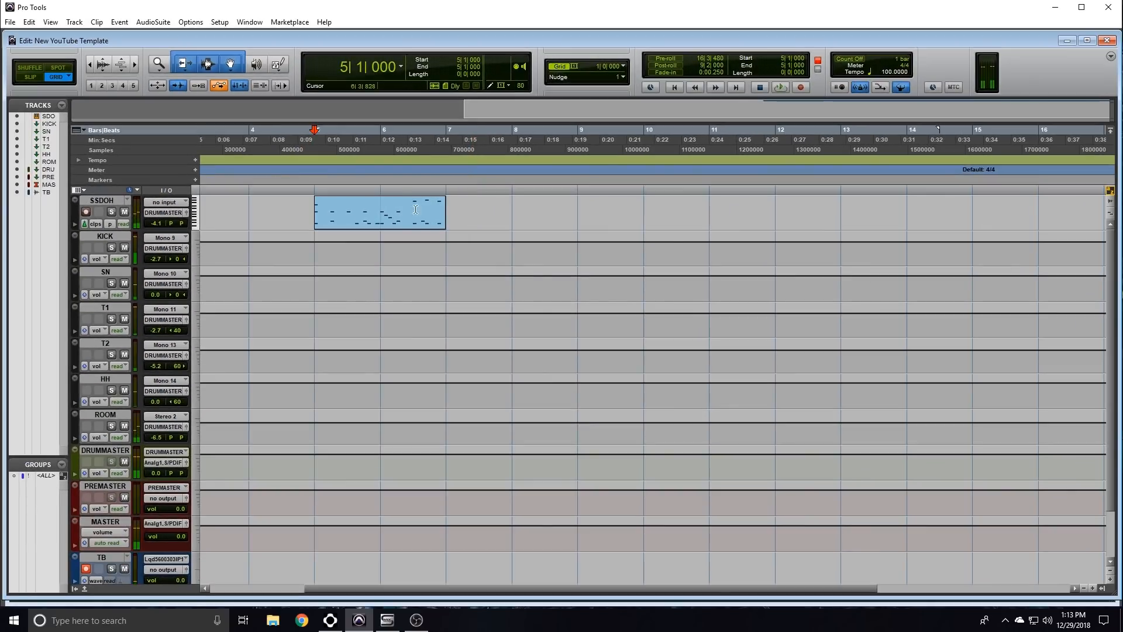
key("space")
key("ctrl+equal")
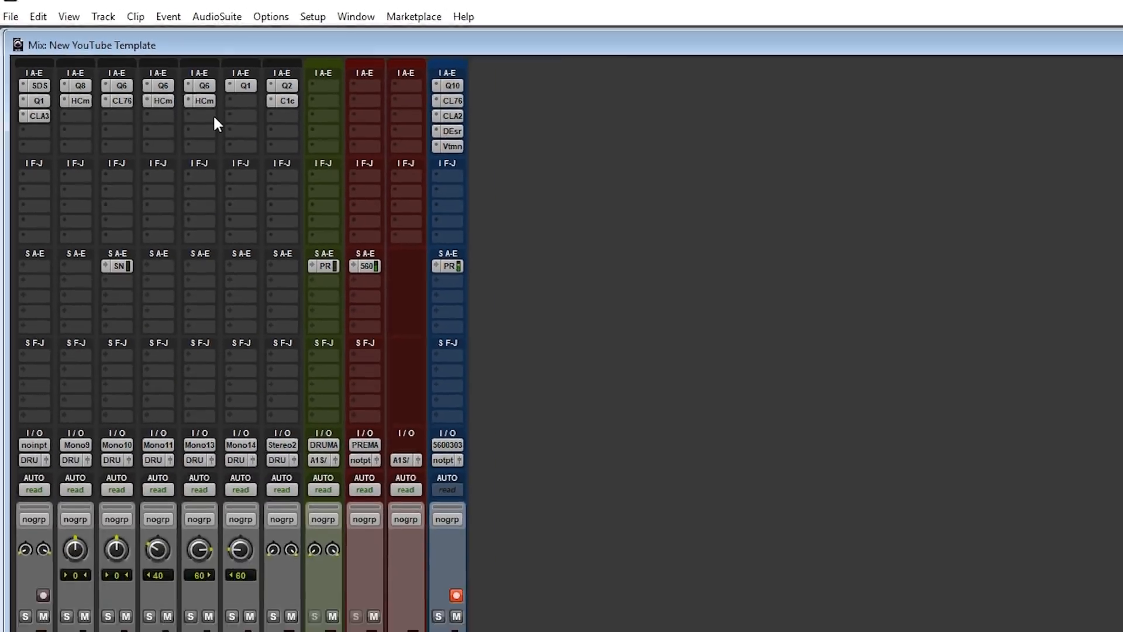
key("ctrl+equal")
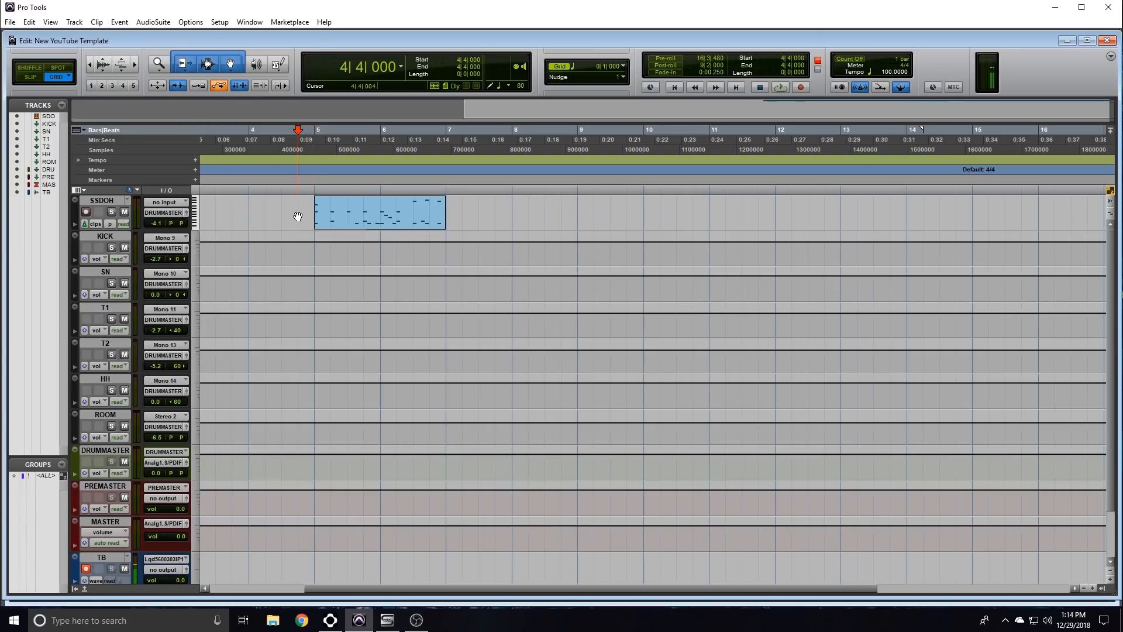
Step: Loop the snare hit from 5|2|000 to 5|3|000 in the drum clip and solo the SN track
left_click_drag(331, 205, 348, 209)
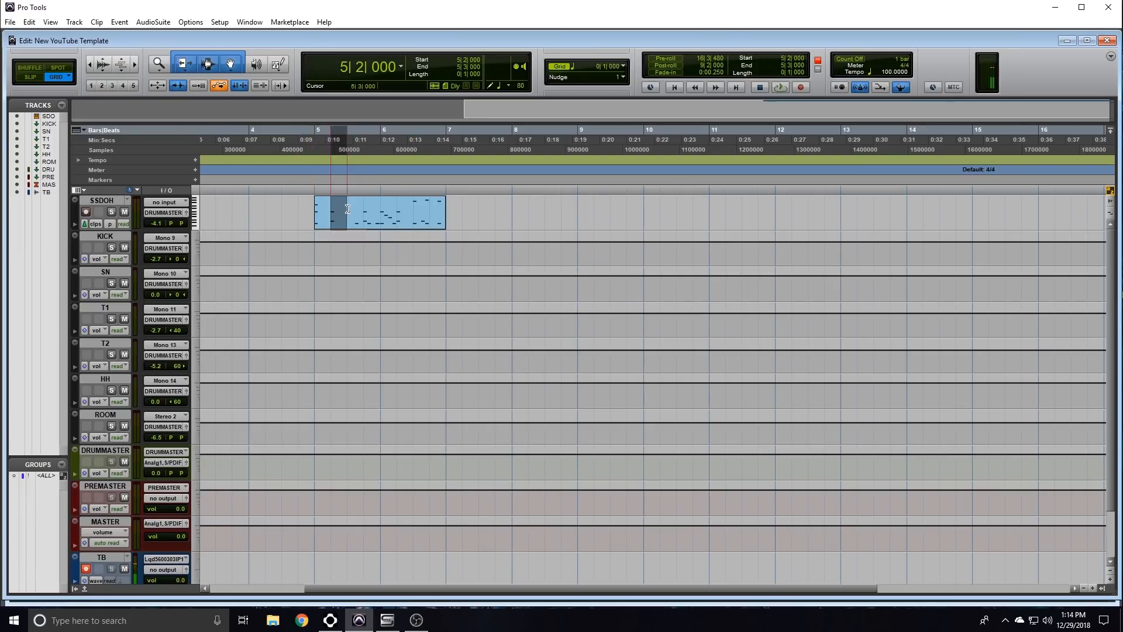
key("space")
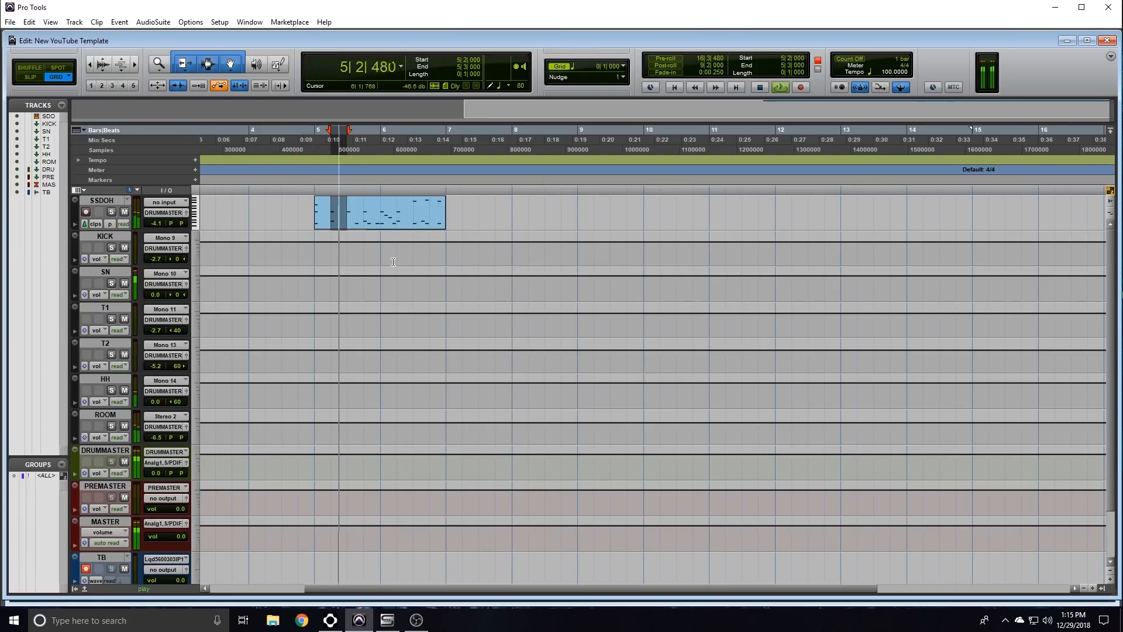
key("space")
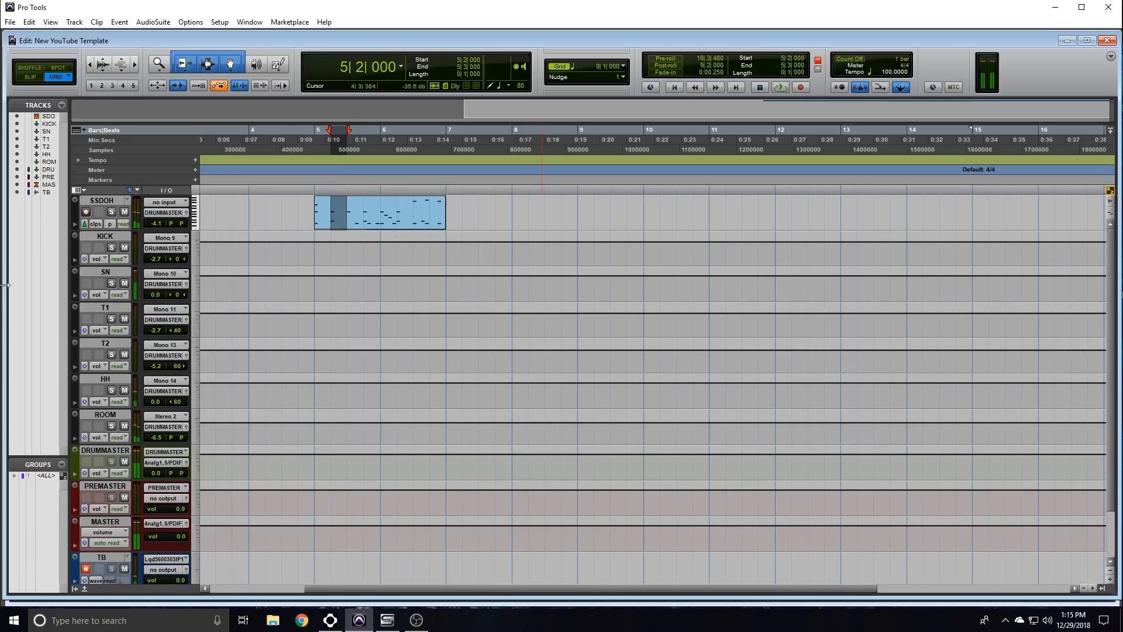
left_click(111, 284)
Step: Open the SN track's Q6 equalizer and CLA-76 compressor together, with their windows side by side
key("ctrl+equal")
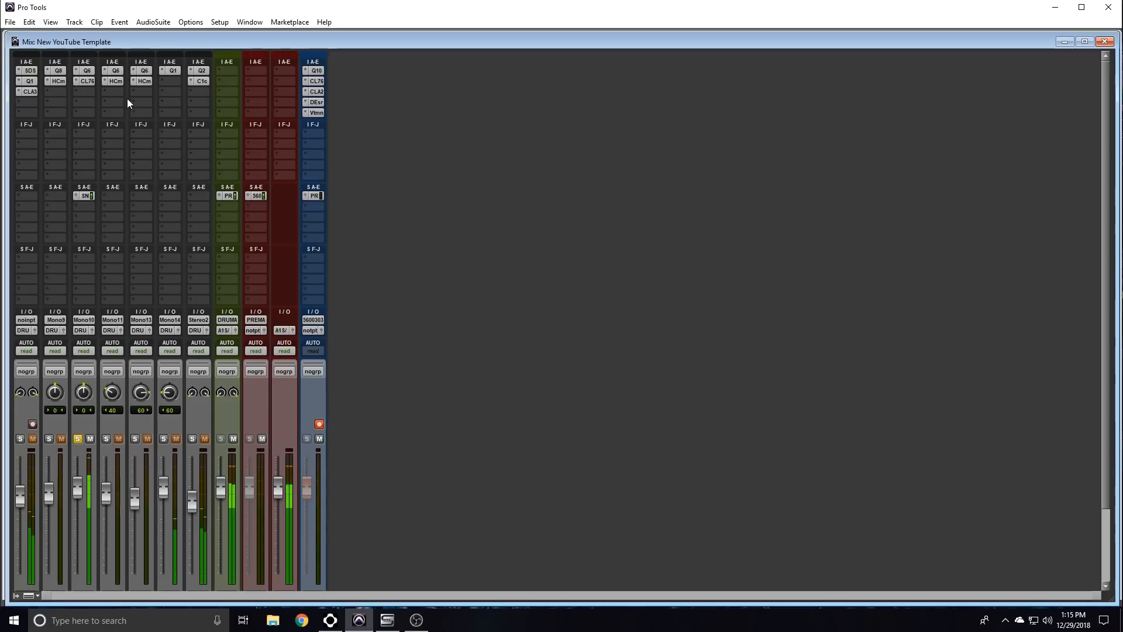
left_click(89, 73, "shift")
left_click_drag(138, 18, 635, 100)
left_click(87, 81, "shift")
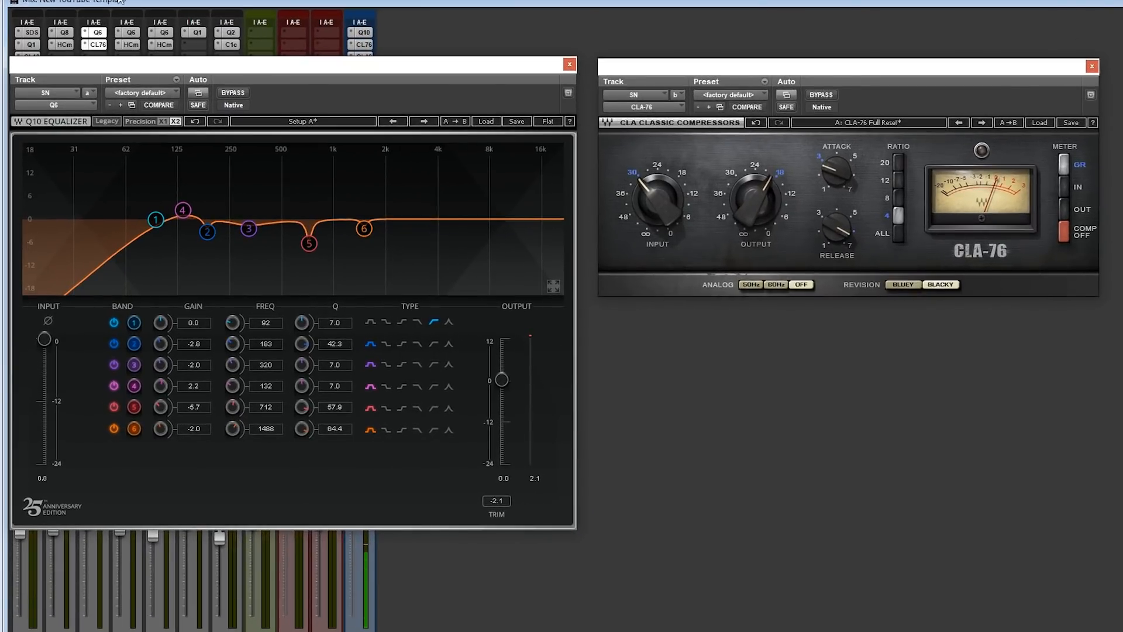
Step: Compare the snare with its Q6 and CLA-76 inserts bypassed and re-enabled
left_click(99, 44, "ctrl")
left_click(99, 33, "ctrl")
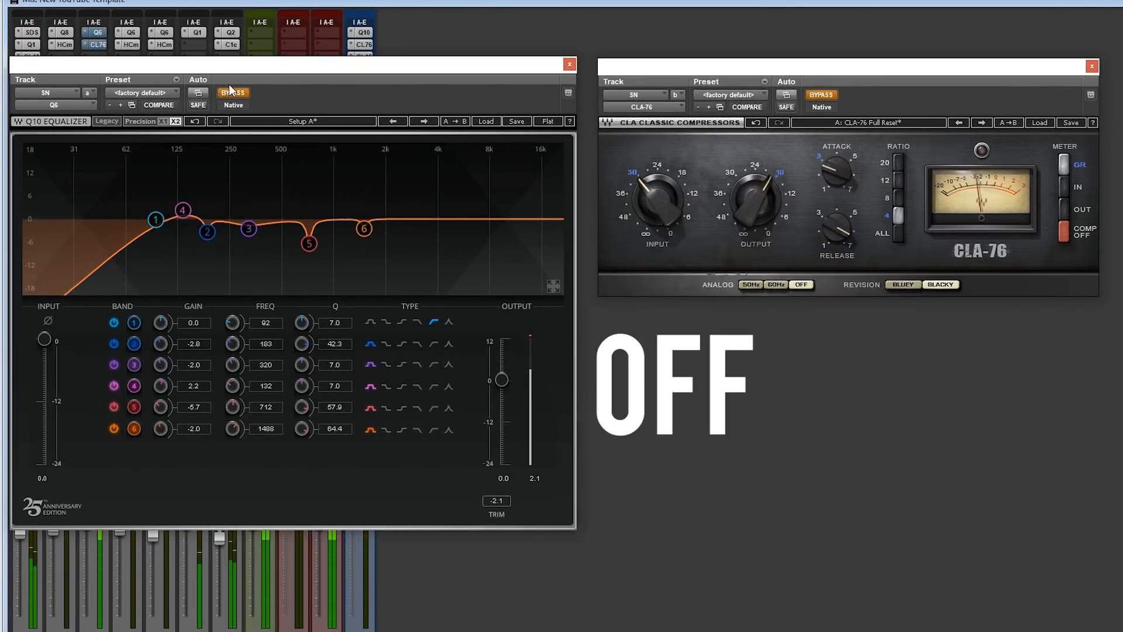
left_click(100, 33, "ctrl")
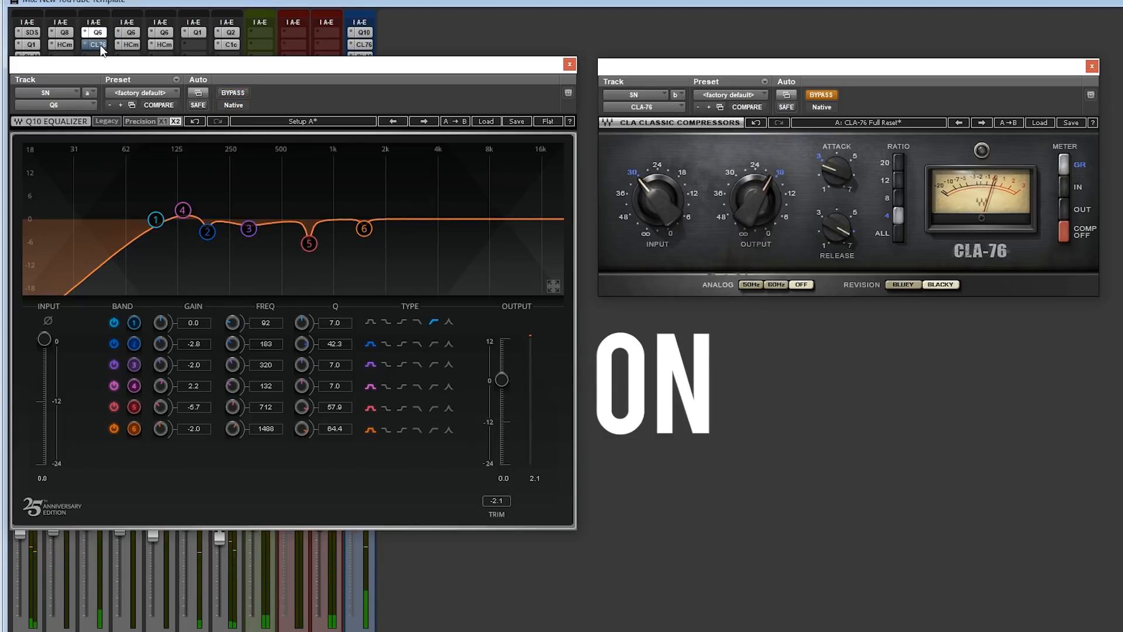
left_click(101, 45, "ctrl")
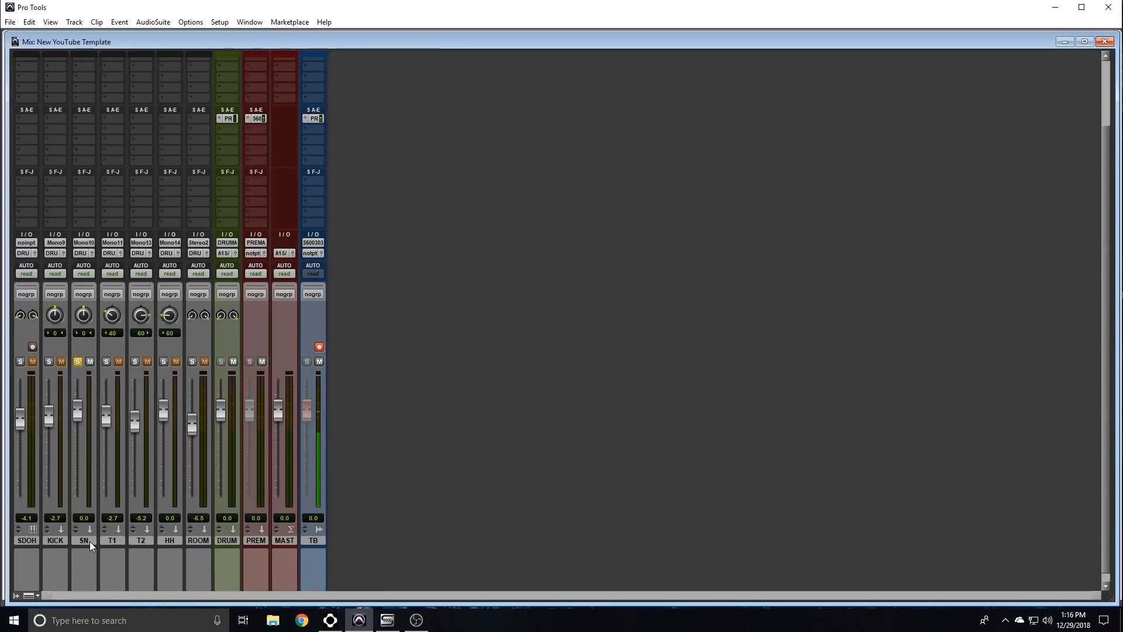
Step: Create one new stereo aux input track next to the SN track
key("ctrl+shift+n")
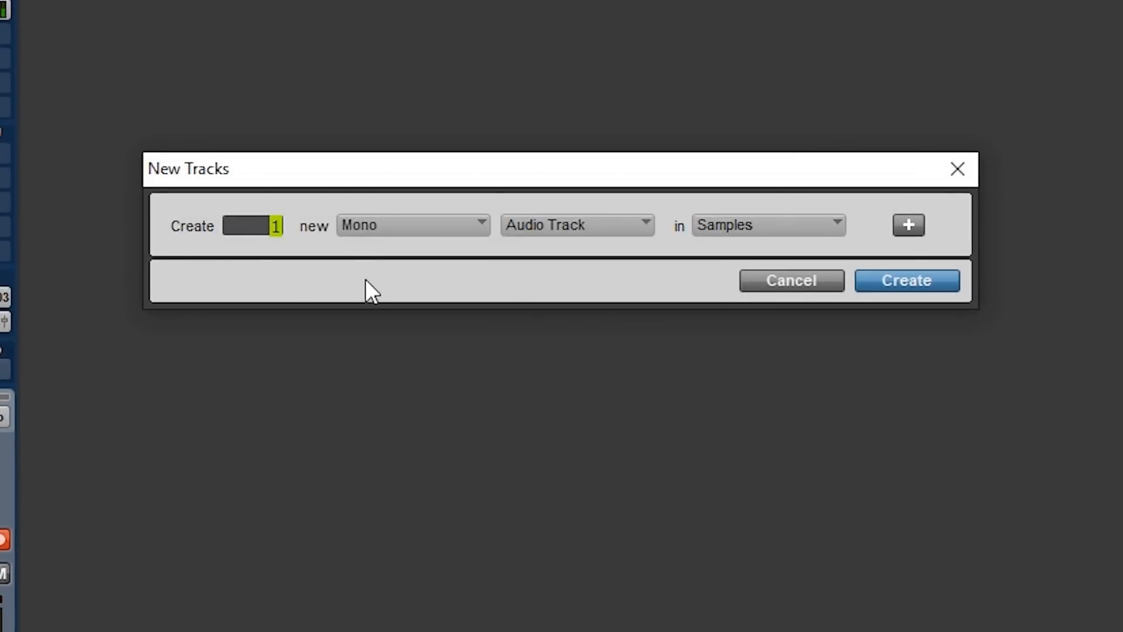
left_click(384, 232)
left_click(400, 256)
left_click(567, 233)
left_click(591, 258)
left_click(907, 280)
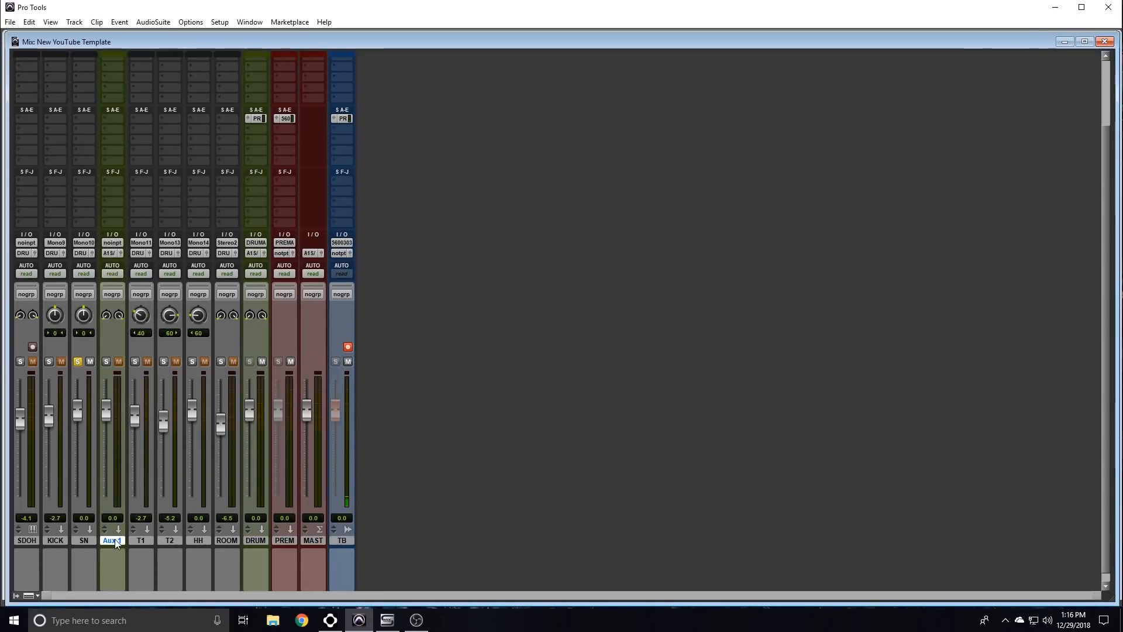
Step: Rename the new aux track as SNDUB
double_click(113, 540)
type("SNDUB")
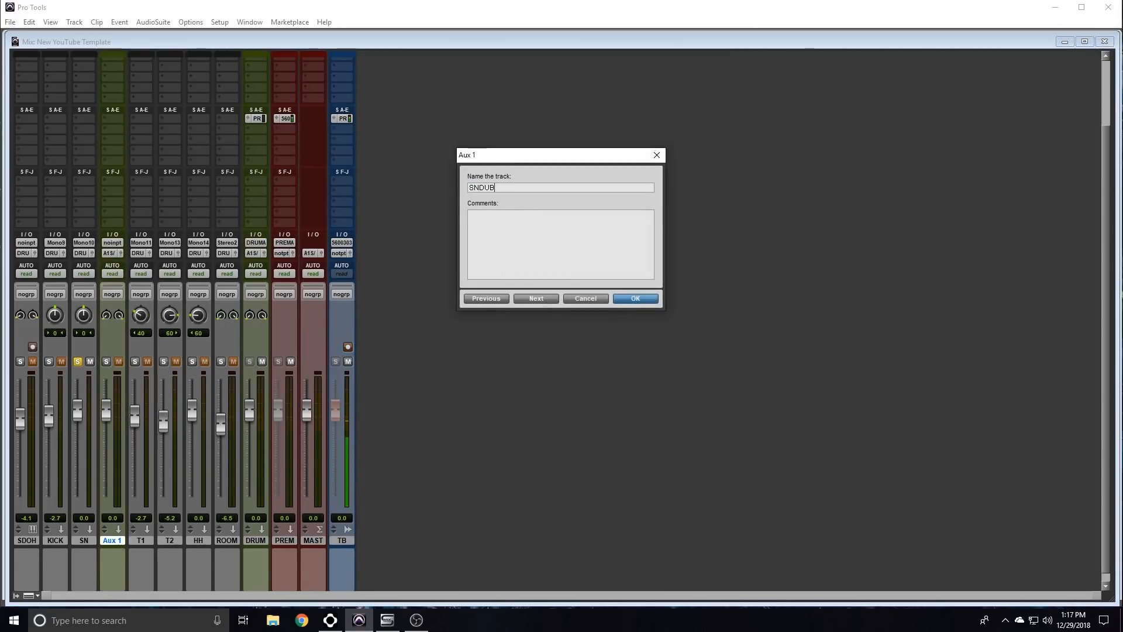
key("Return")
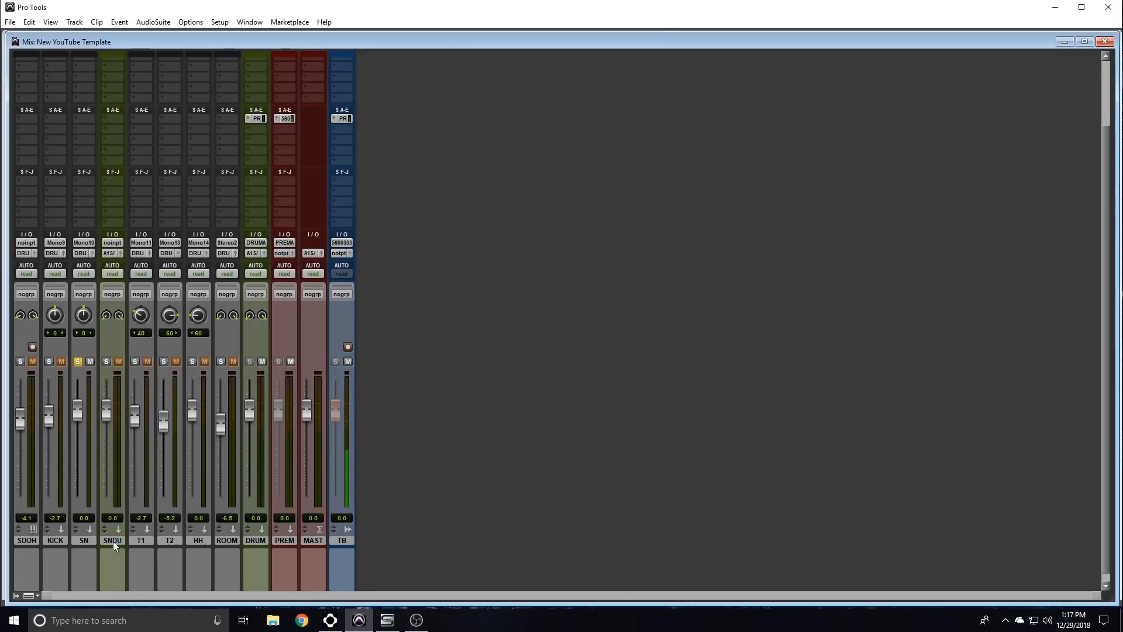
Step: Set the input of the SNDUB track to the SNDUB (Stereo) bus
left_click(117, 244)
mouse_move(201, 284)
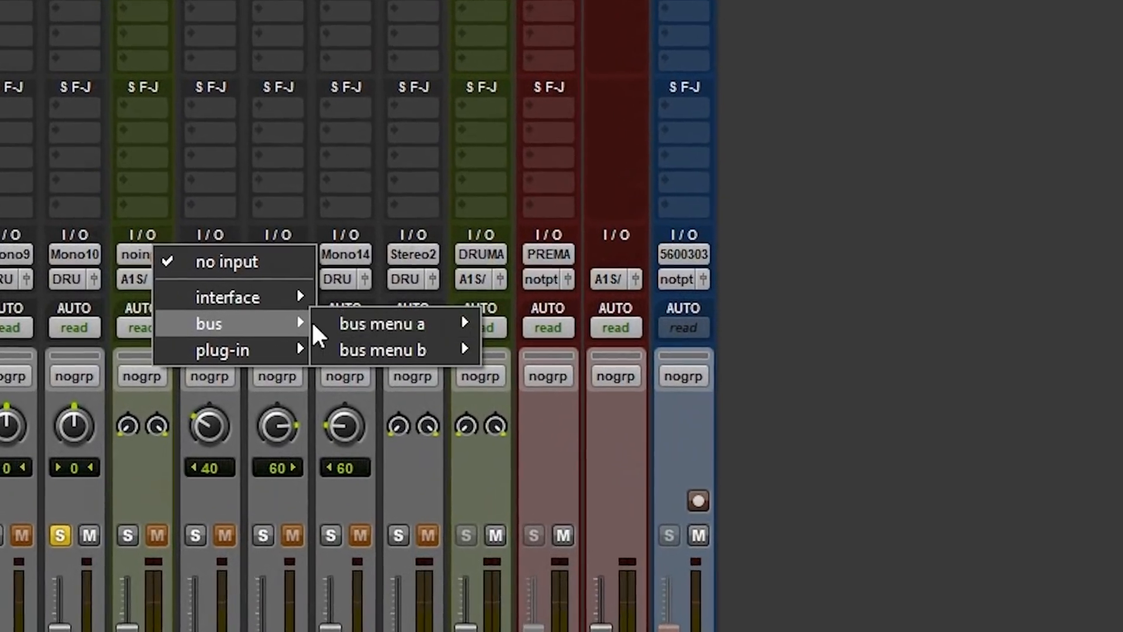
mouse_move(263, 284)
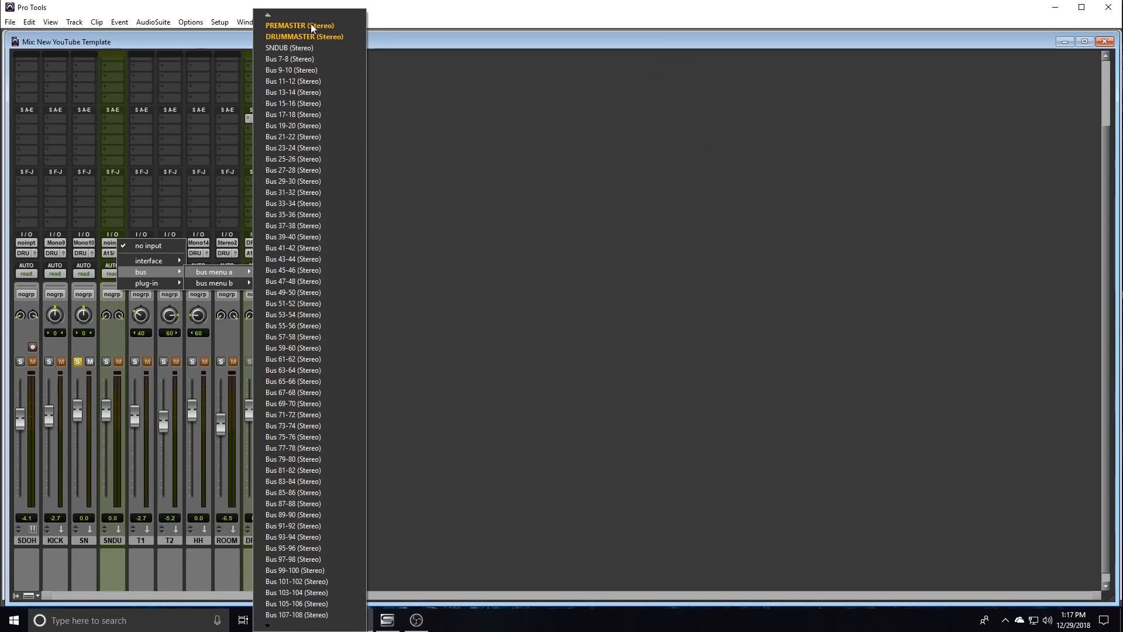
left_click(307, 48)
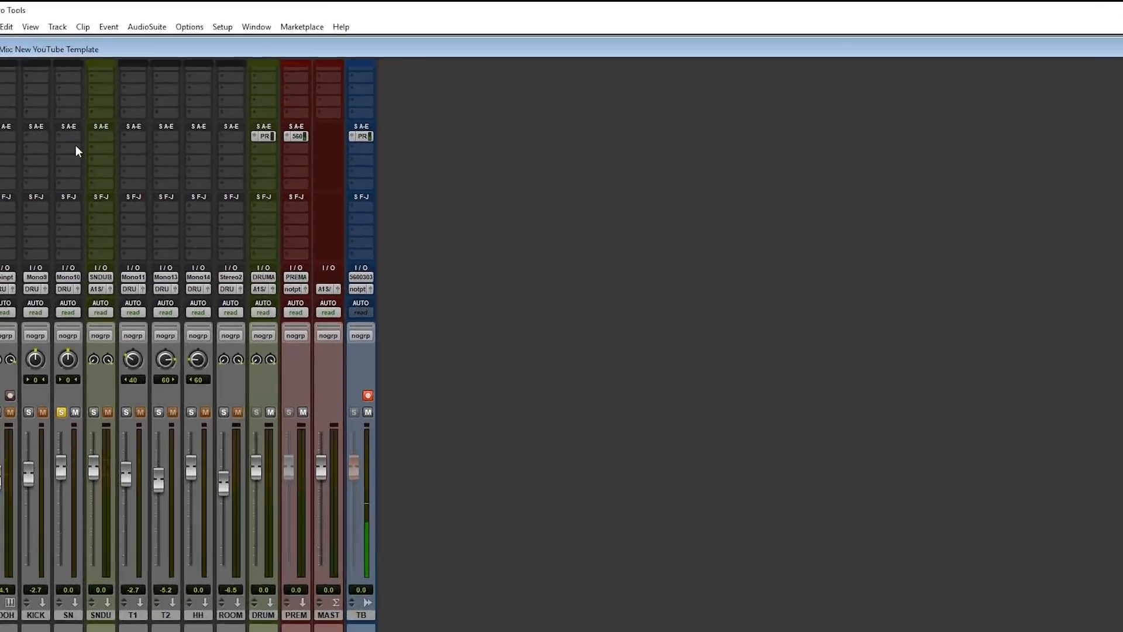
Step: Add a send on the SN track to the SNDUB (Stereo) bus in the first send slot
left_click(148, 18)
mouse_move(212, 70)
mouse_move(370, 257)
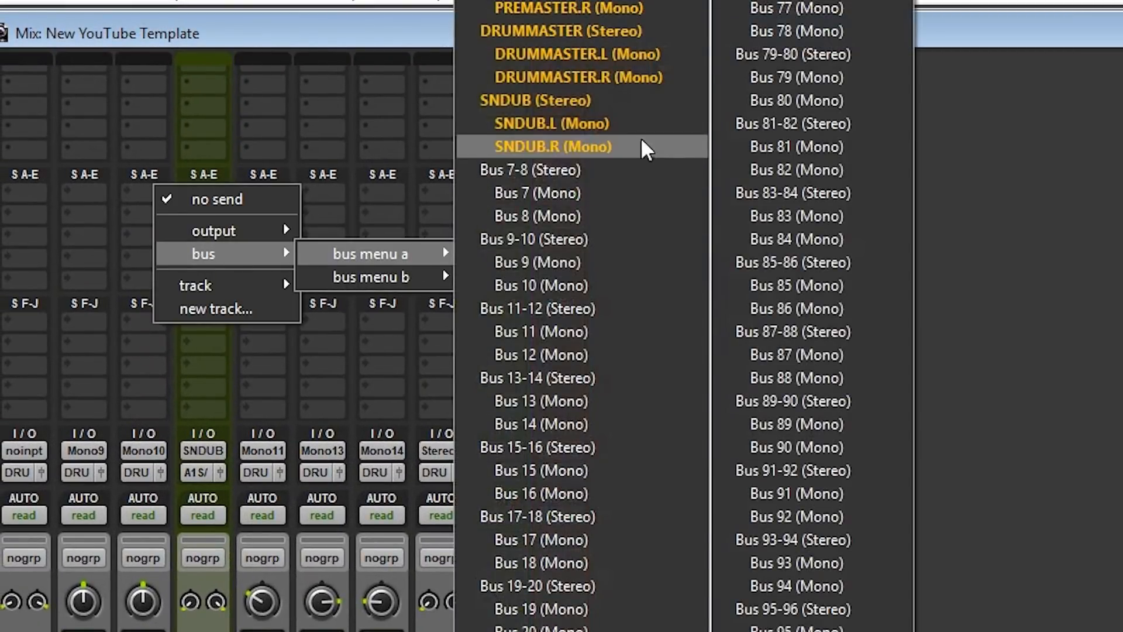
left_click(611, 98)
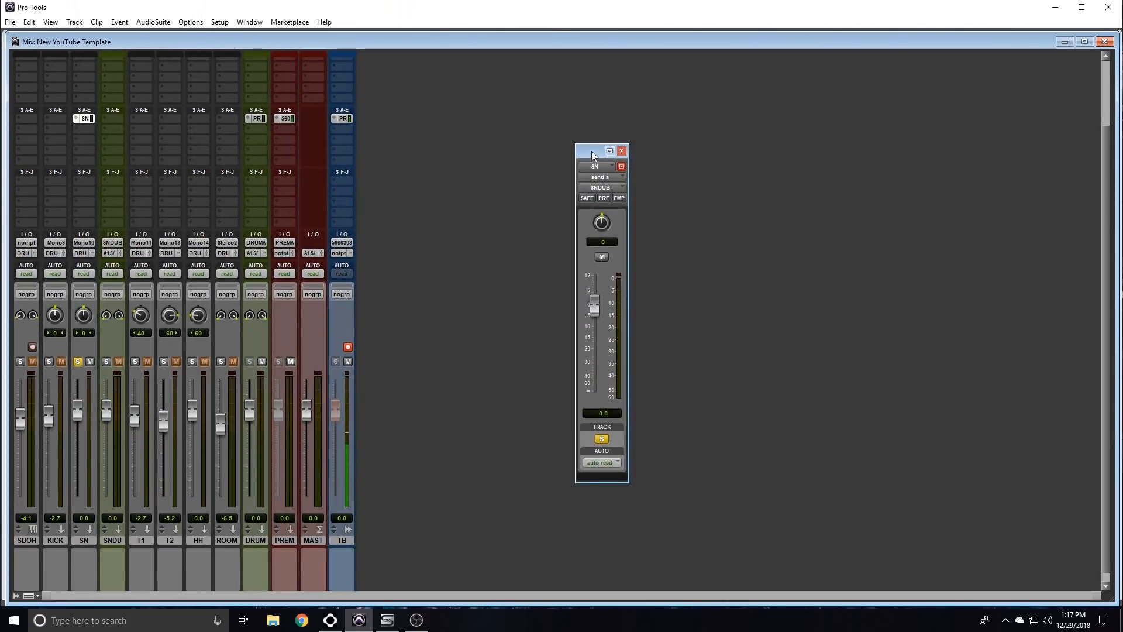
Step: Move the SN send window beside the channel strips and switch the send to pre-fader
left_click_drag(973, 222, 527, 172)
left_click_drag(321, 122, 391, 115)
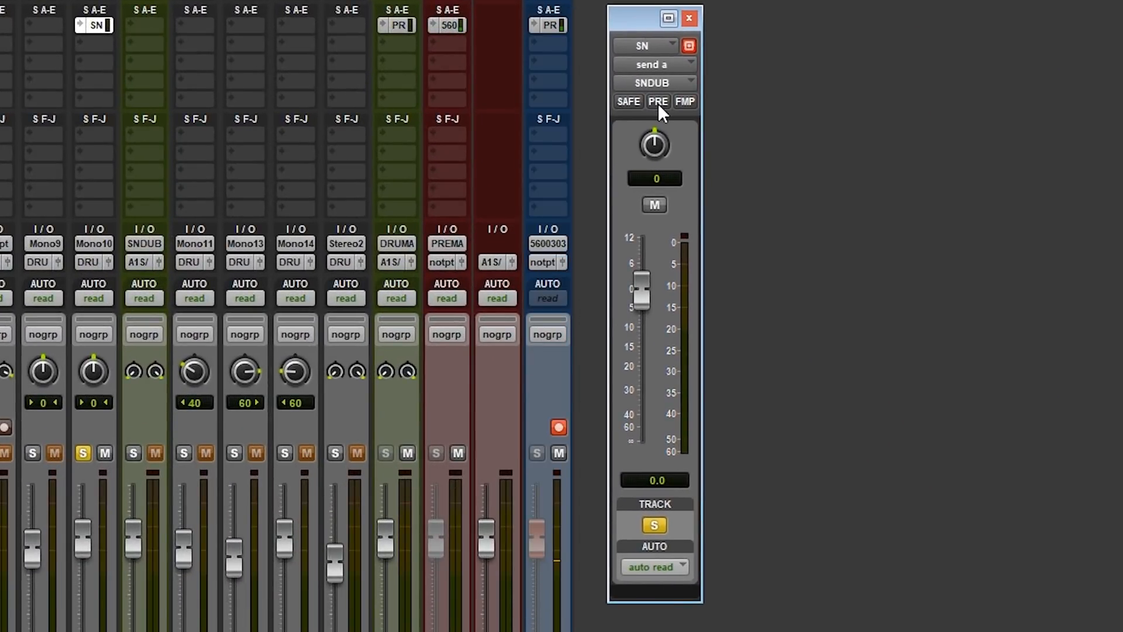
left_click(658, 102)
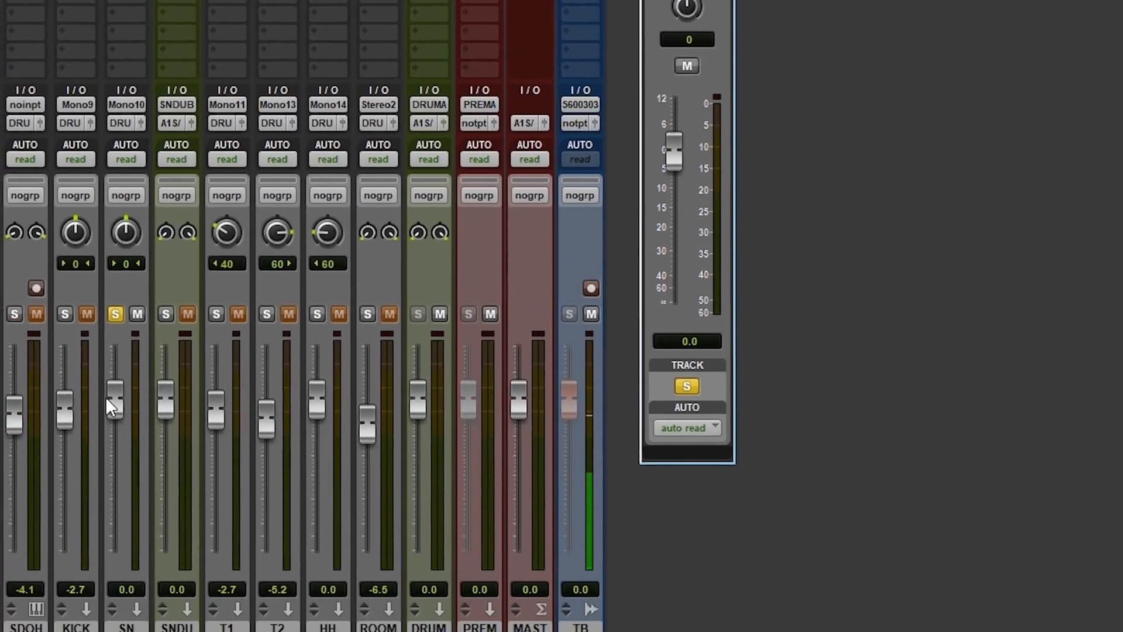
Step: Try lowering the SN track fader to -4.9 dB and reset it to 0.0 dB
mouse_move(96, 515)
left_mouse_down()
mouse_move(94, 533)
mouse_move(102, 478)
mouse_move(108, 505)
left_mouse_up()
left_click_drag(134, 390, 134, 400)
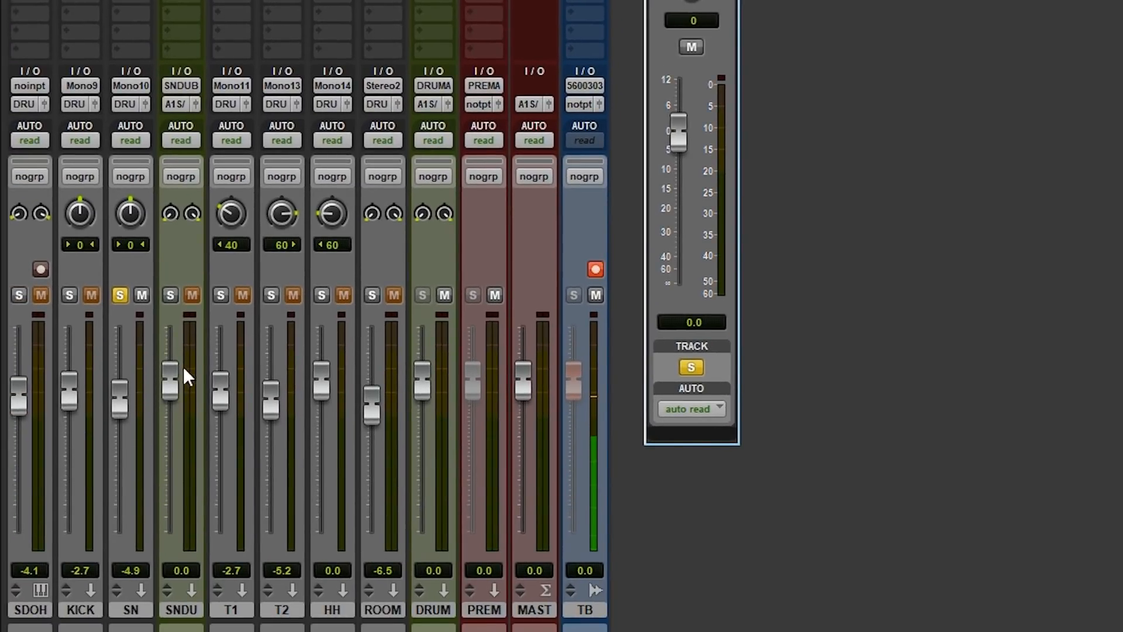
left_click(118, 402, "alt")
Step: Close the send window and insert the stereo Devil-Loc dynamics plug-in in the first insert slot of SNDUB
left_click(422, 115)
scroll(131, 154, "up", 3)
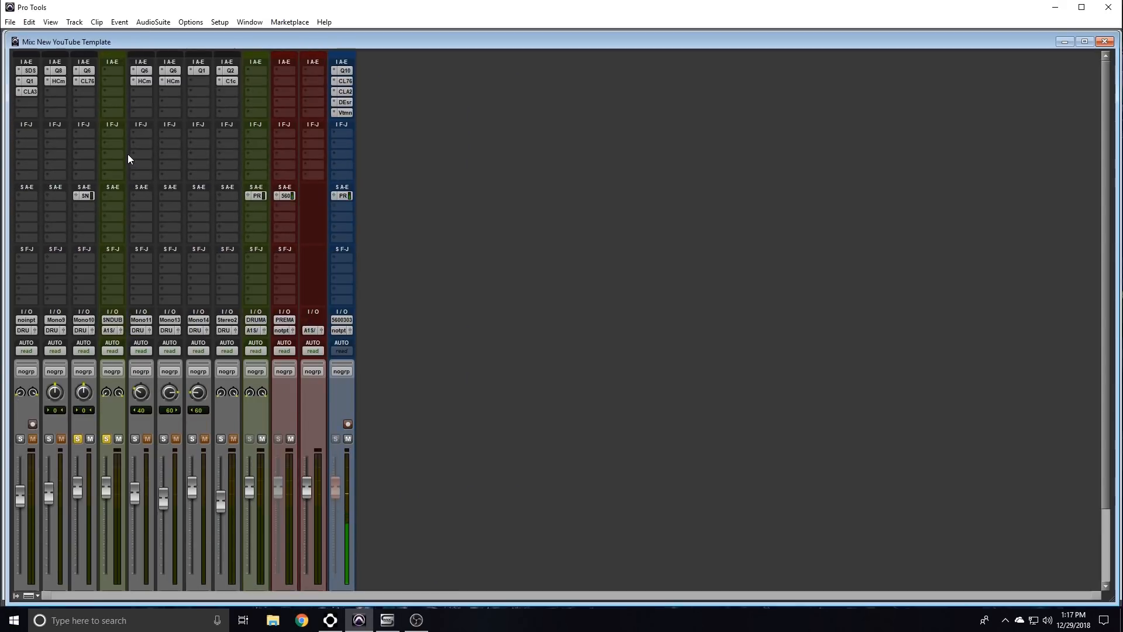
left_click(119, 74)
mouse_move(152, 87)
mouse_move(256, 99)
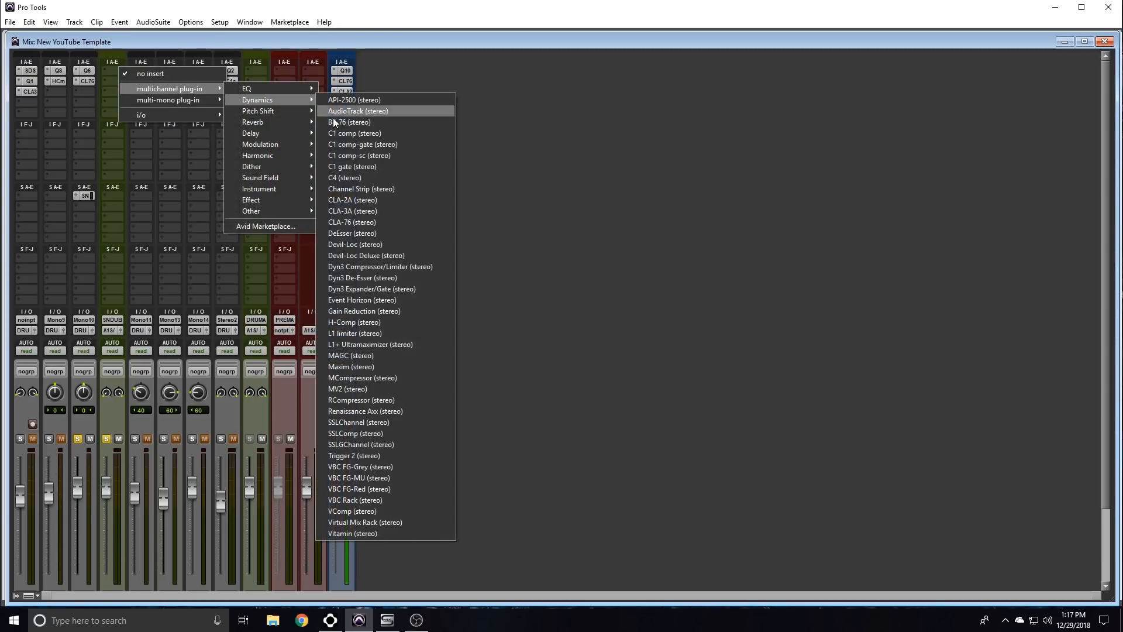
left_click(380, 246)
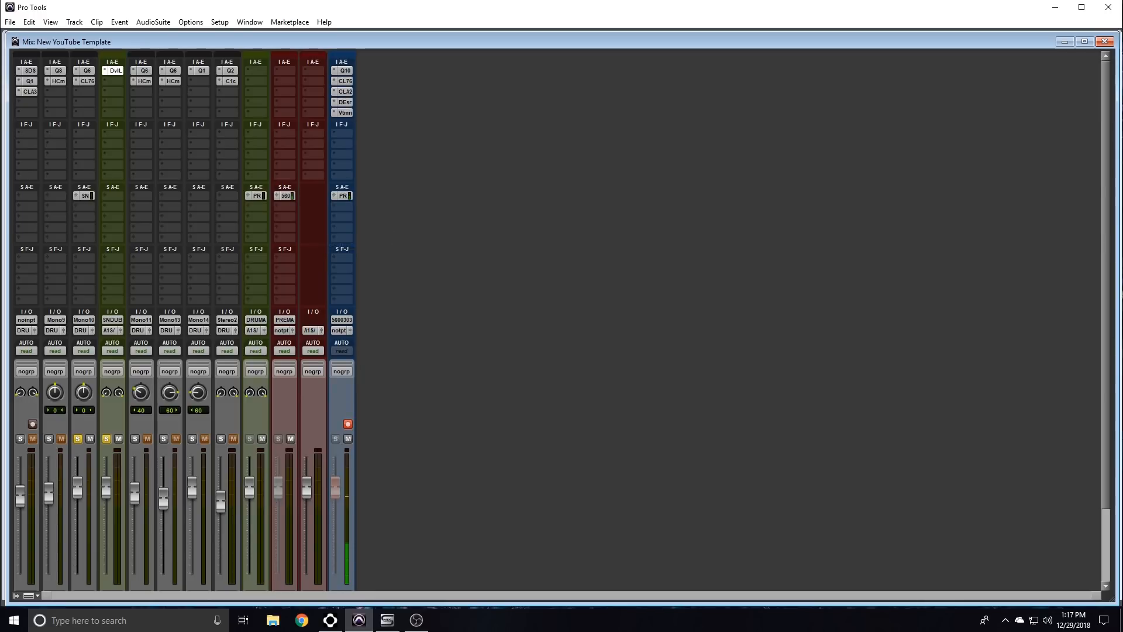
left_click_drag(395, 156, 428, 113)
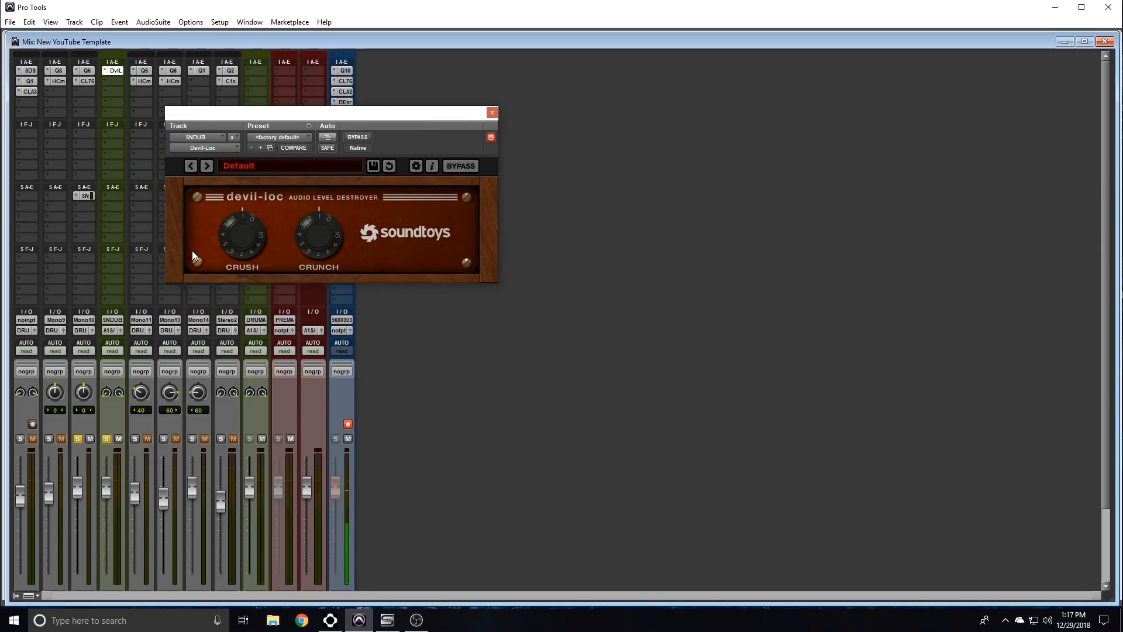
Step: Route the output of the SNDUB track to the DRUMMASTER (Stereo) bus
left_click(109, 330)
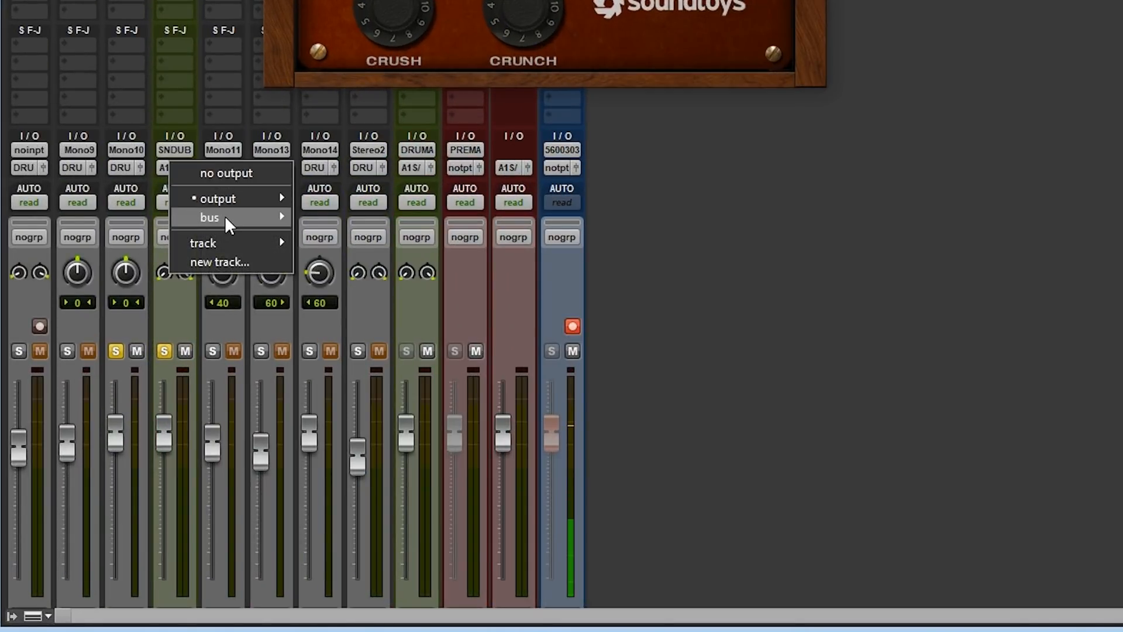
mouse_move(224, 215)
mouse_move(380, 220)
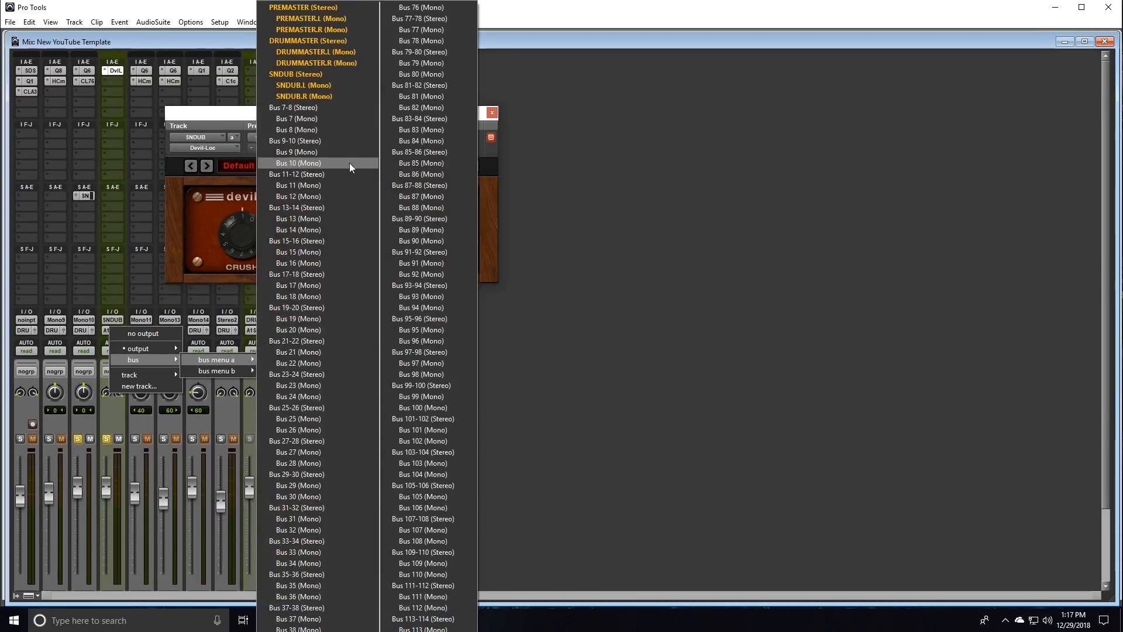
left_click(317, 38)
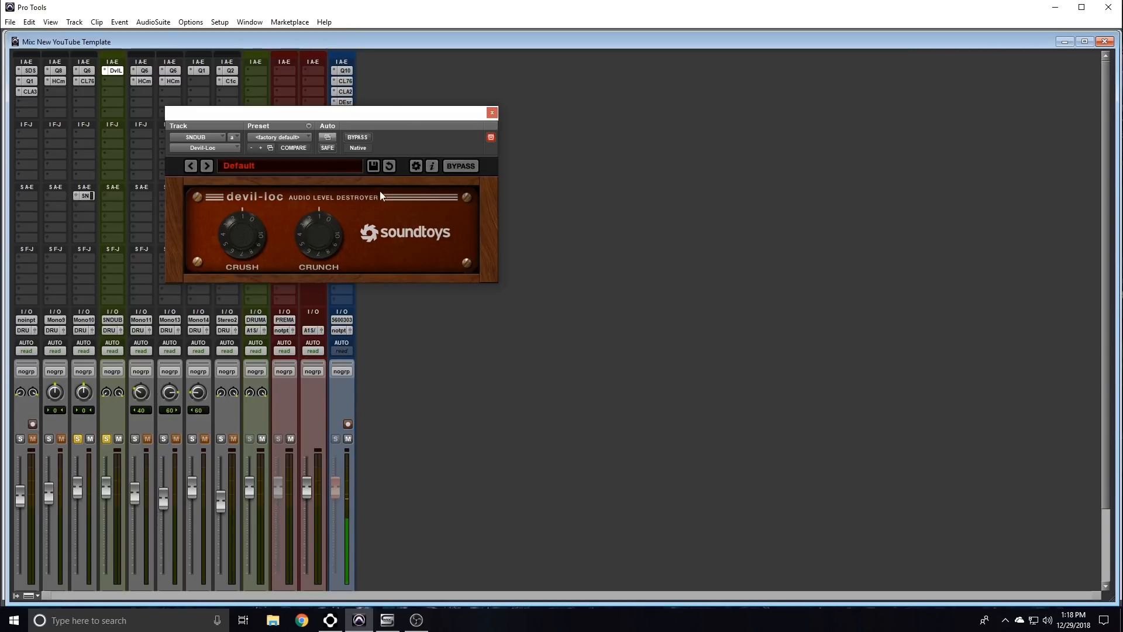
Step: Select a section of the drum clip's first bar for playback and reposition the Devil-Loc window over the mixer
key("ctrl+equal")
left_click_drag(385, 114, 664, 99)
left_click_drag(382, 210, 323, 210)
key("ctrl+equal")
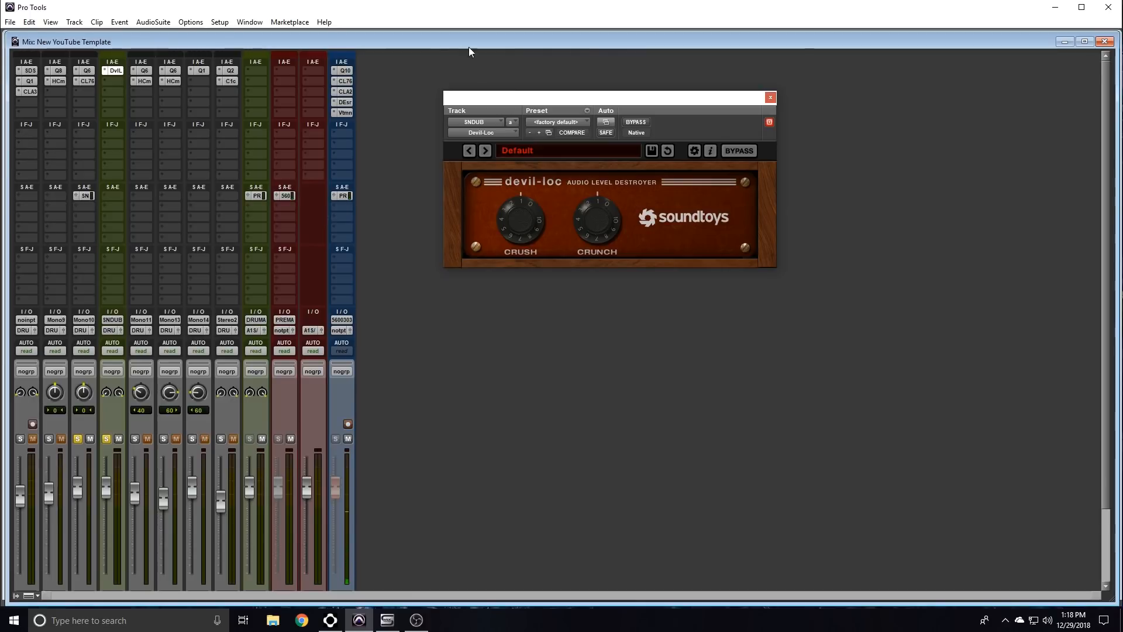
left_click_drag(513, 99, 359, 135)
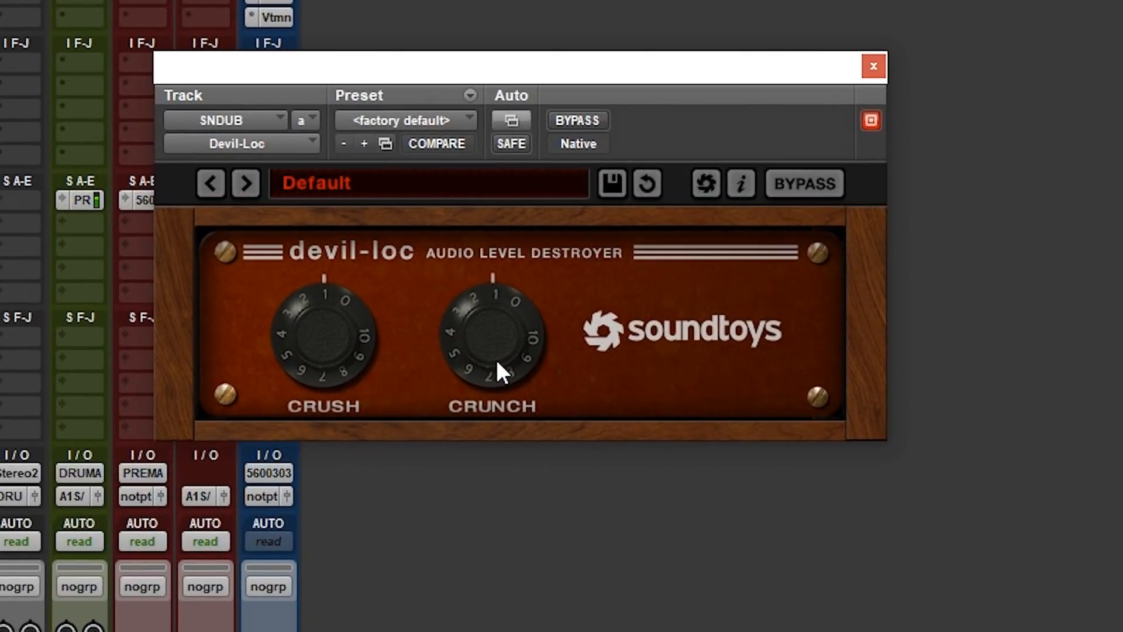
Step: Raise the Devil-Loc Crunch to about 3 and 5, and turn it back down
left_click_drag(496, 357, 499, 336)
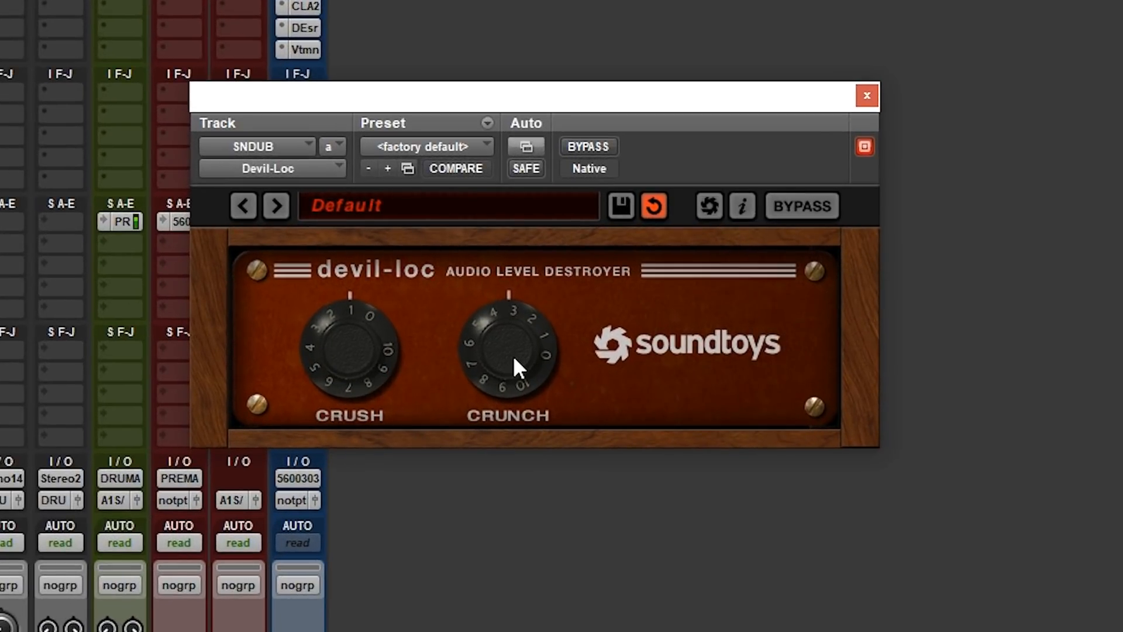
left_click_drag(514, 358, 515, 336)
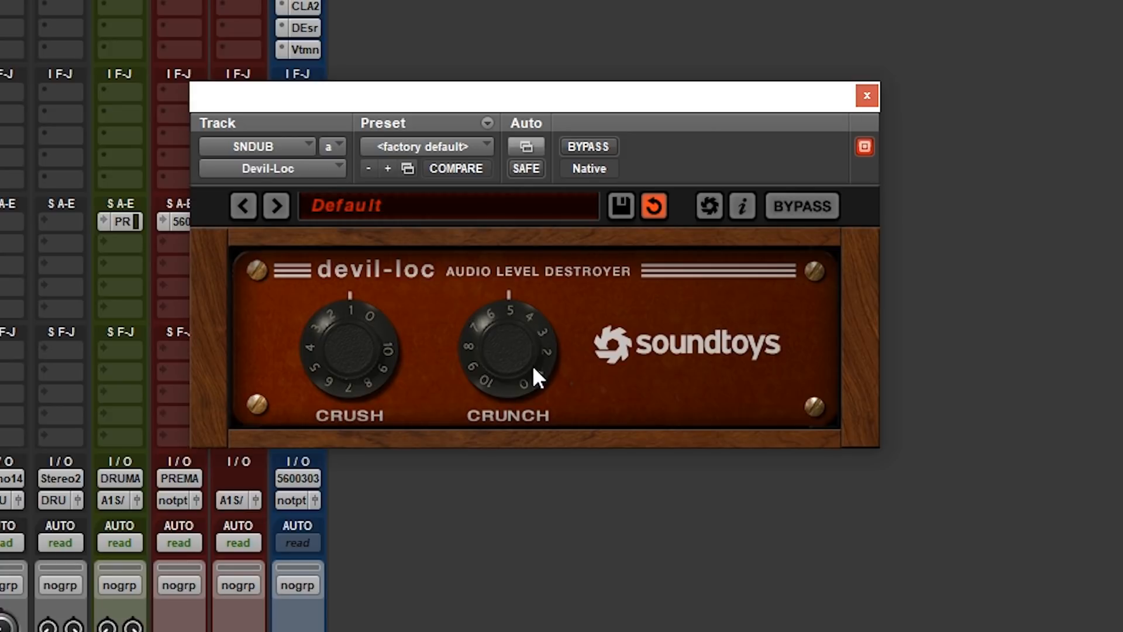
left_click_drag(515, 350, 520, 407)
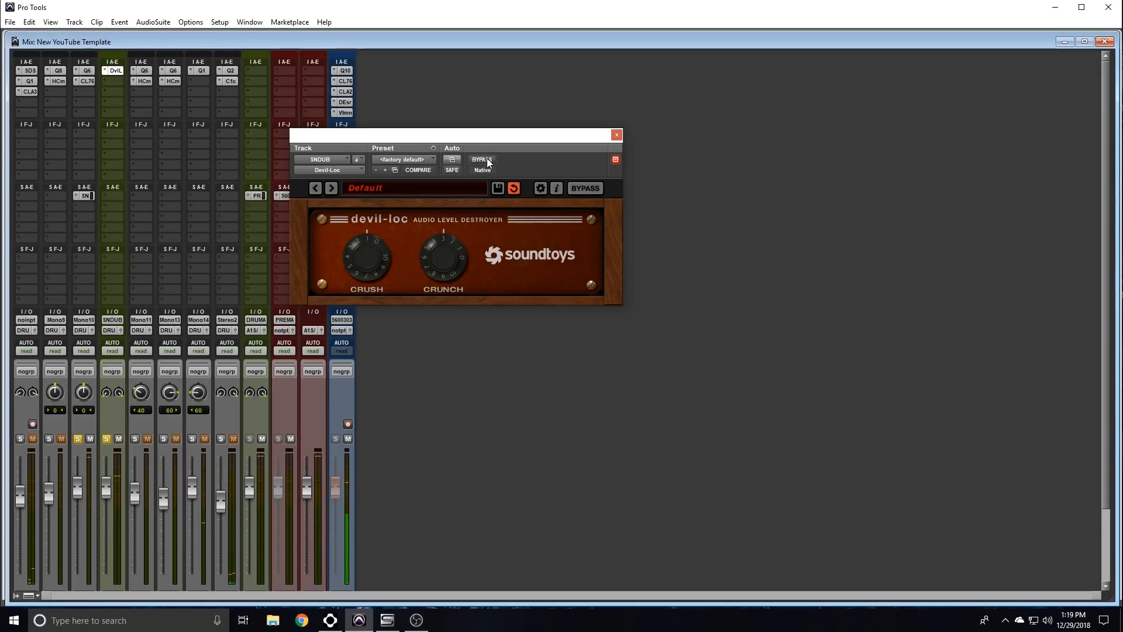
Step: Compare the snare with the Devil-Loc bypassed and active, and close the plug-in window
left_click(487, 161)
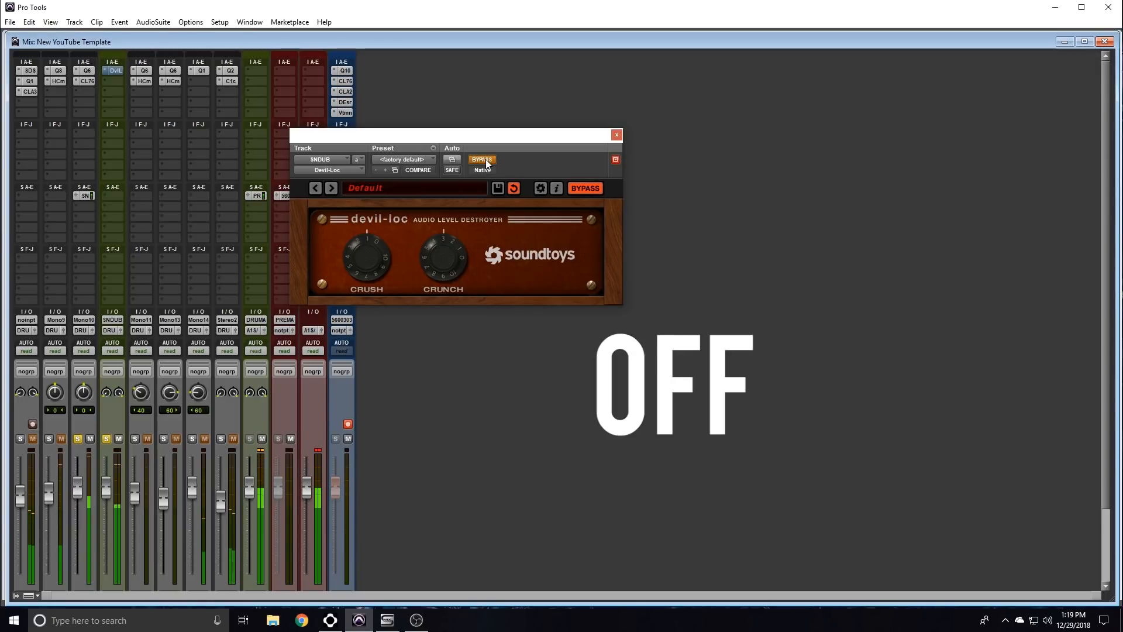
left_click(487, 161)
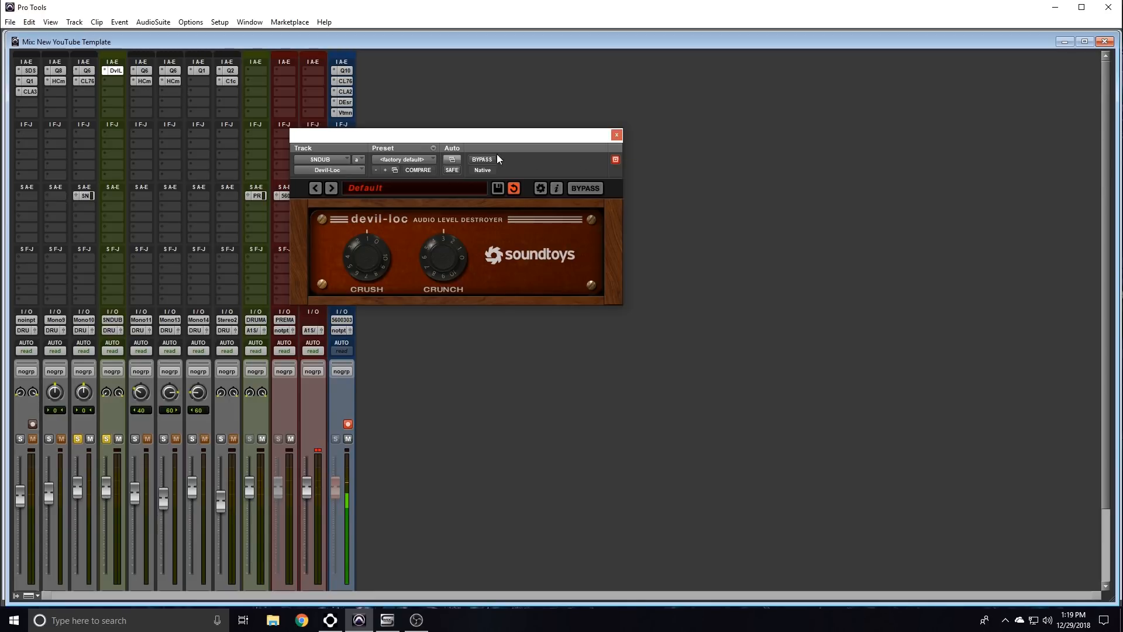
left_click(616, 136)
Step: Insert the multichannel RVerb (stereo) plug-in in the second insert slot of SNDUB and reposition its window
left_click(114, 81)
mouse_move(168, 95)
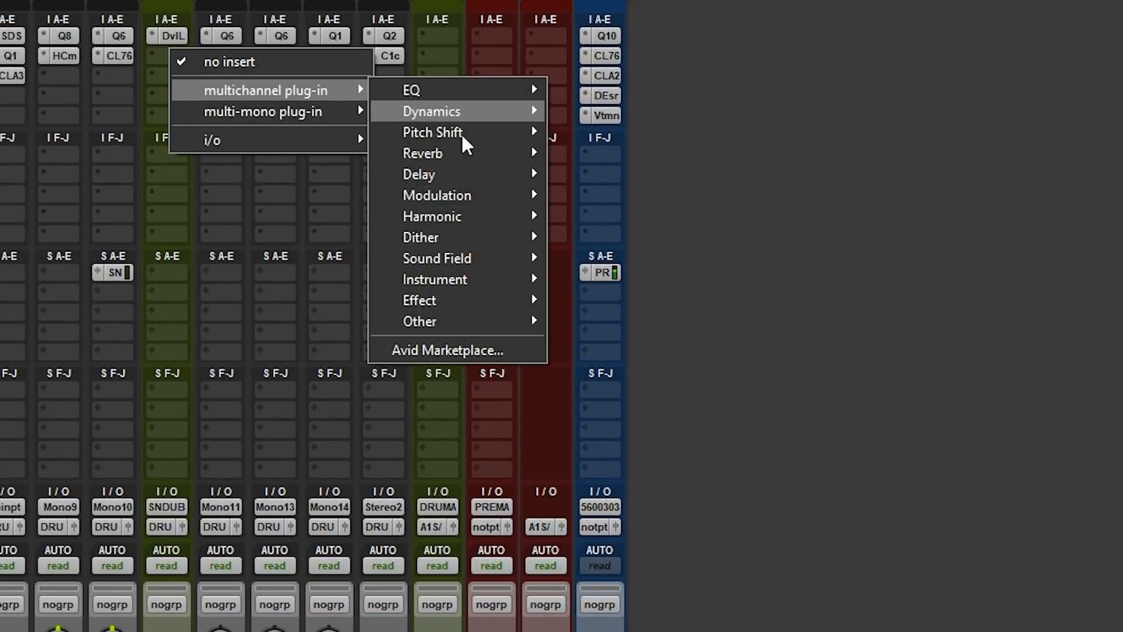
mouse_move(456, 155)
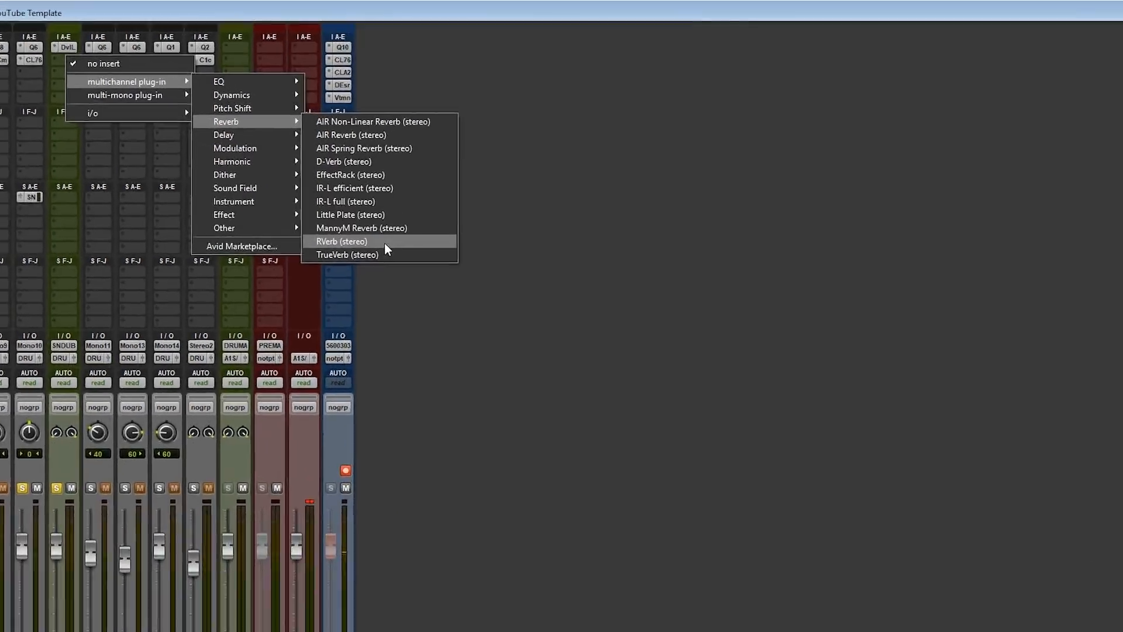
left_click(676, 348)
left_click_drag(622, 84, 527, 30)
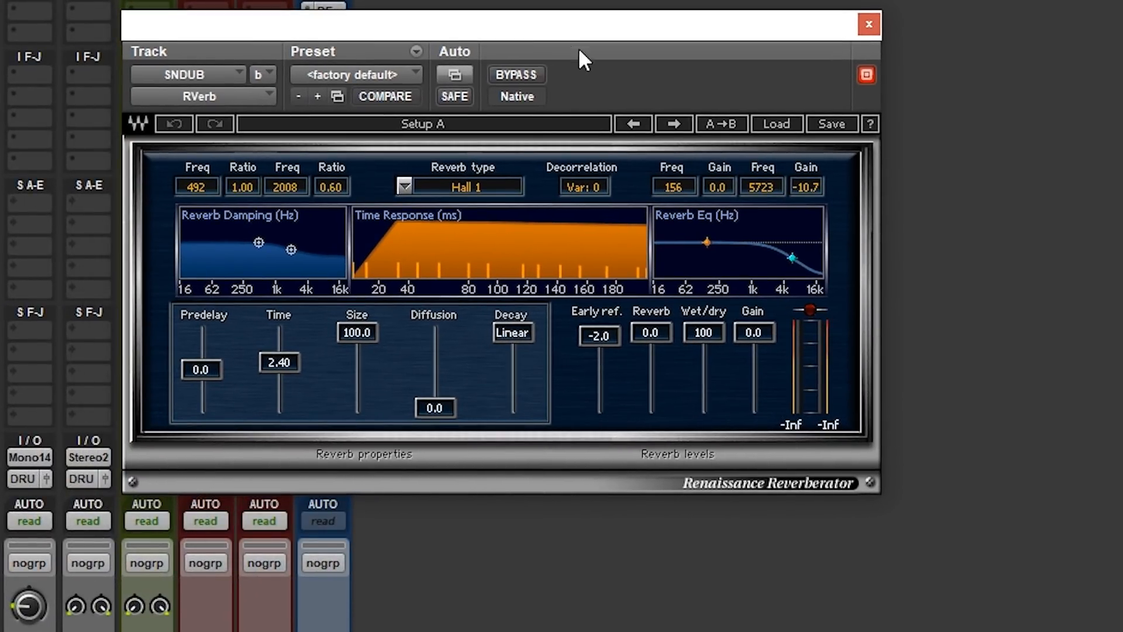
Step: Set the RVerb reverb type to Room and the reverb time to 0.98
left_click(473, 186)
left_click(473, 186)
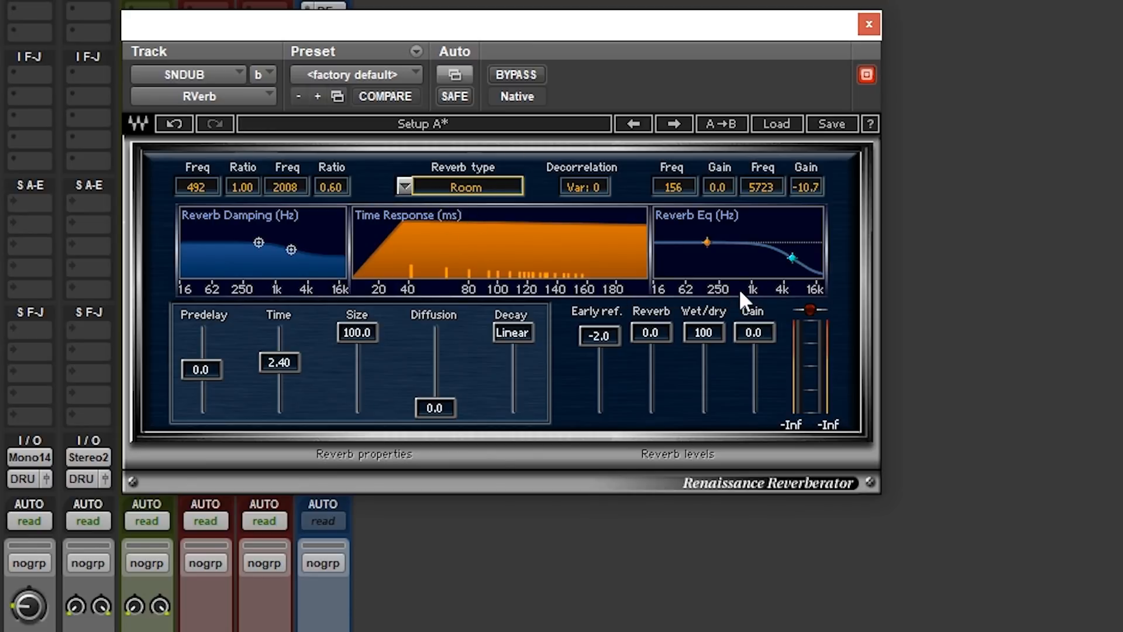
left_click_drag(281, 358, 280, 374)
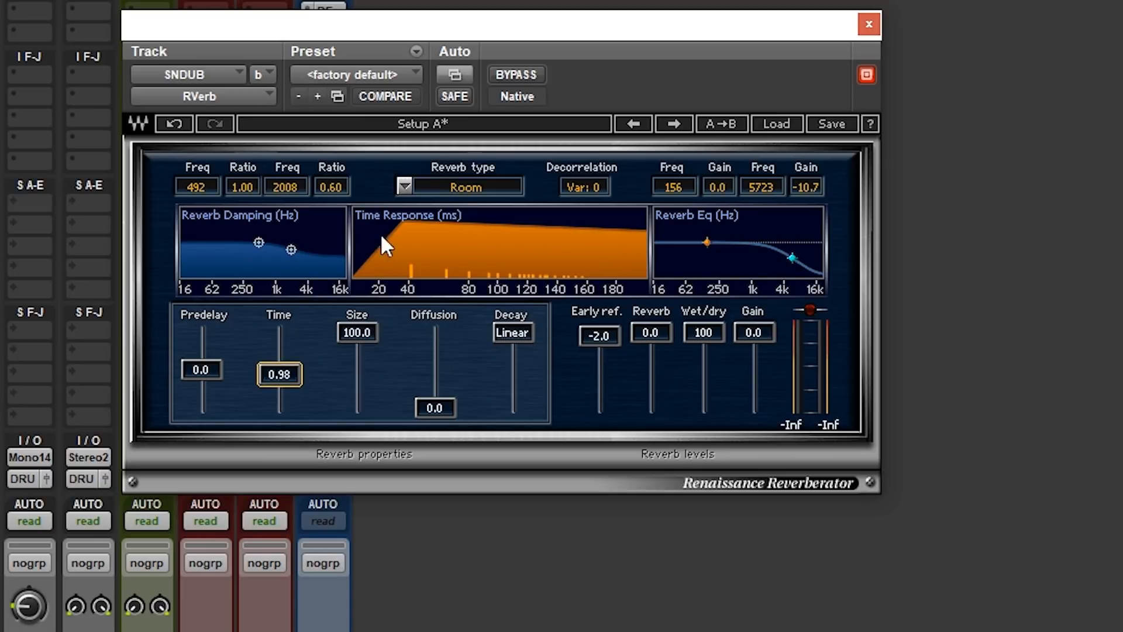
Step: Set both Reverb EQ bands to -24.0 gain at 104 Hz and 5224 Hz, and lower Wet/dry to 75 during playback
left_click_drag(792, 258, 790, 260)
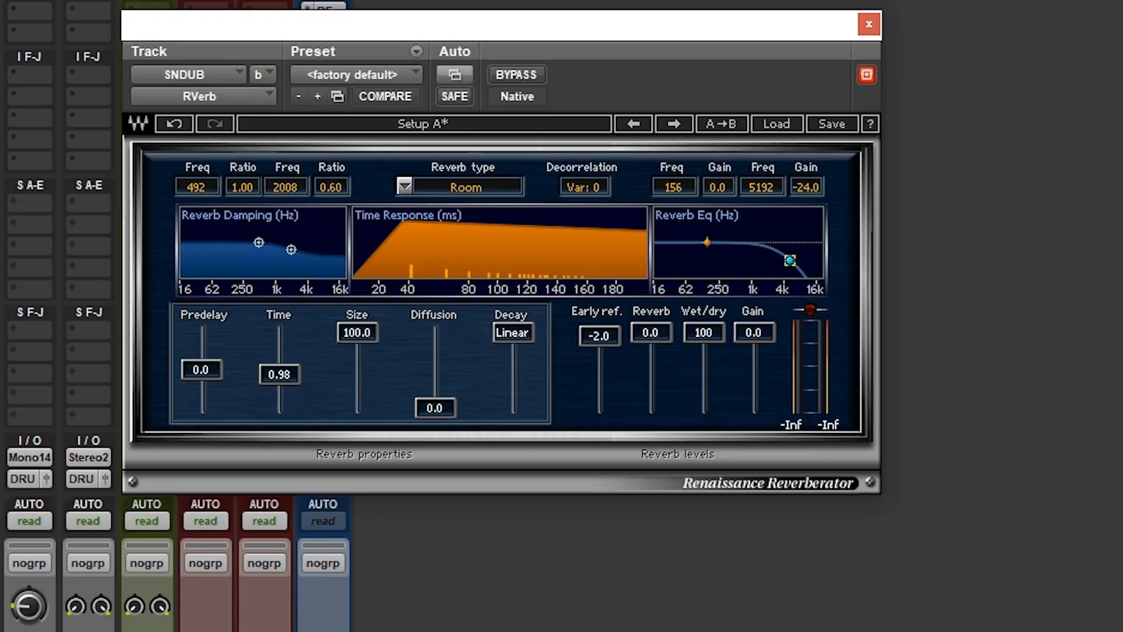
left_click_drag(707, 242, 696, 261)
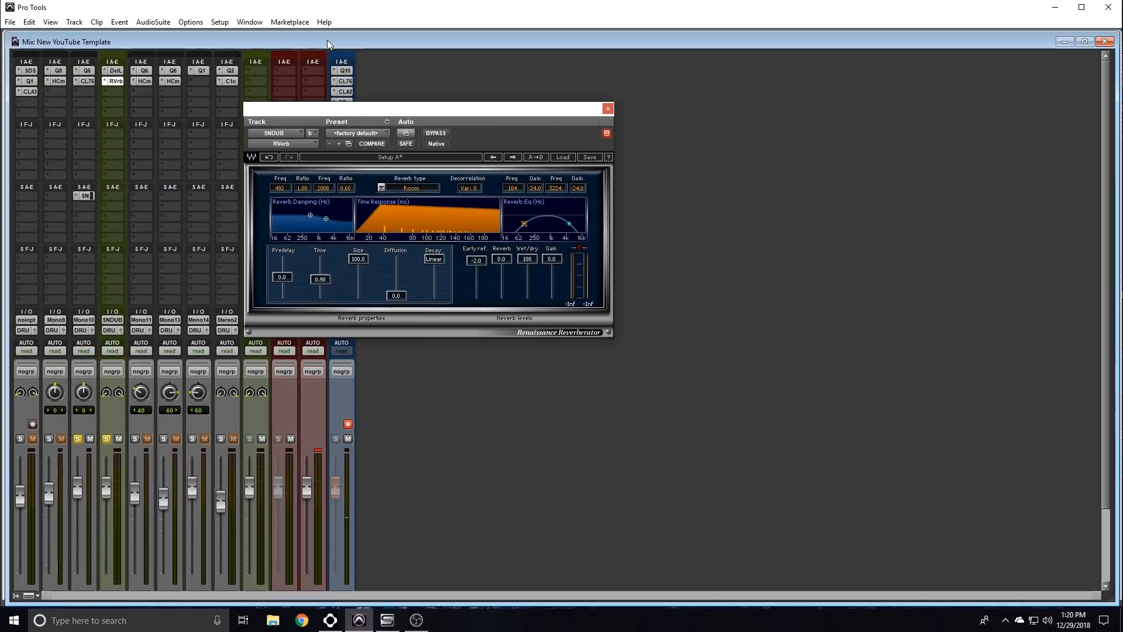
key("space")
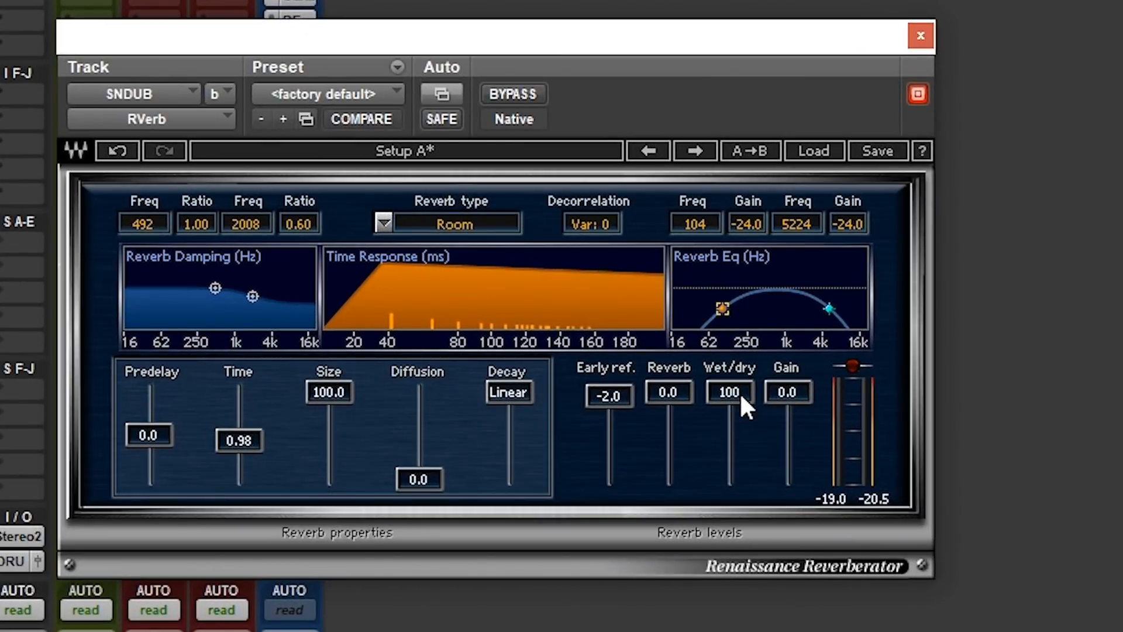
left_click(739, 392)
left_click_drag(740, 392, 740, 412)
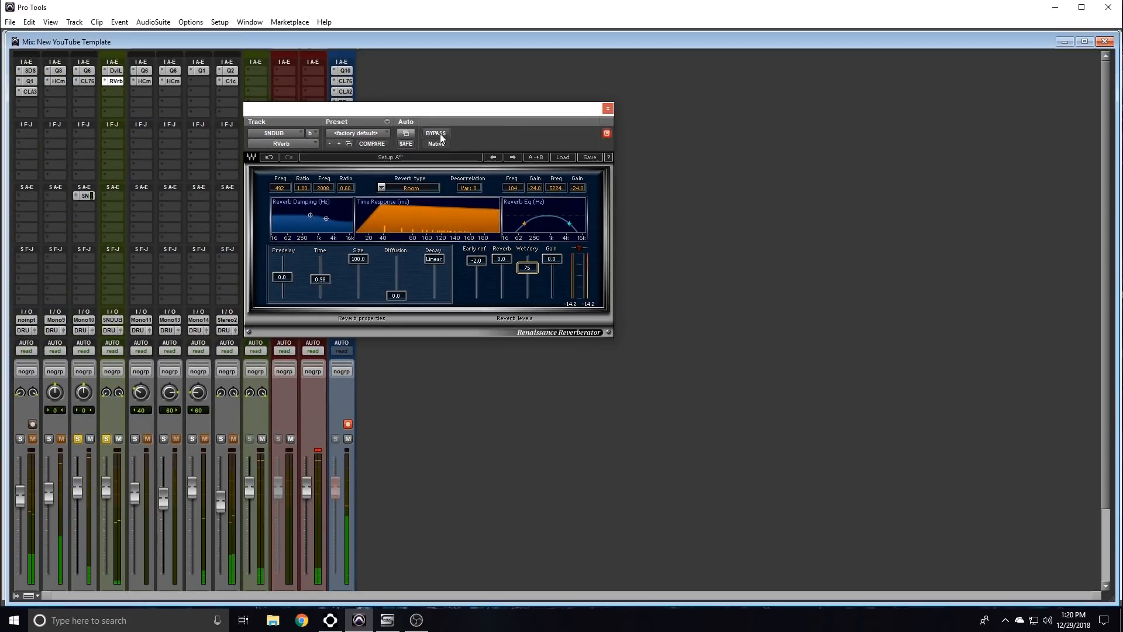
Step: Compare the snare with RVerb bypassed and active twice, and close the plug-in window
left_click(443, 134)
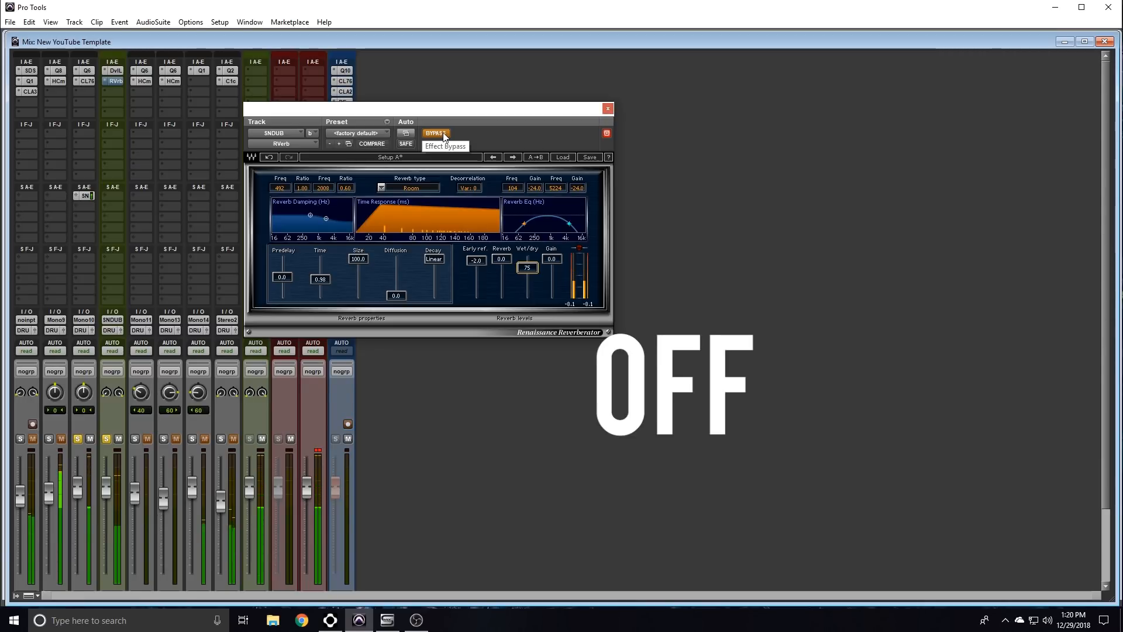
left_click(443, 135)
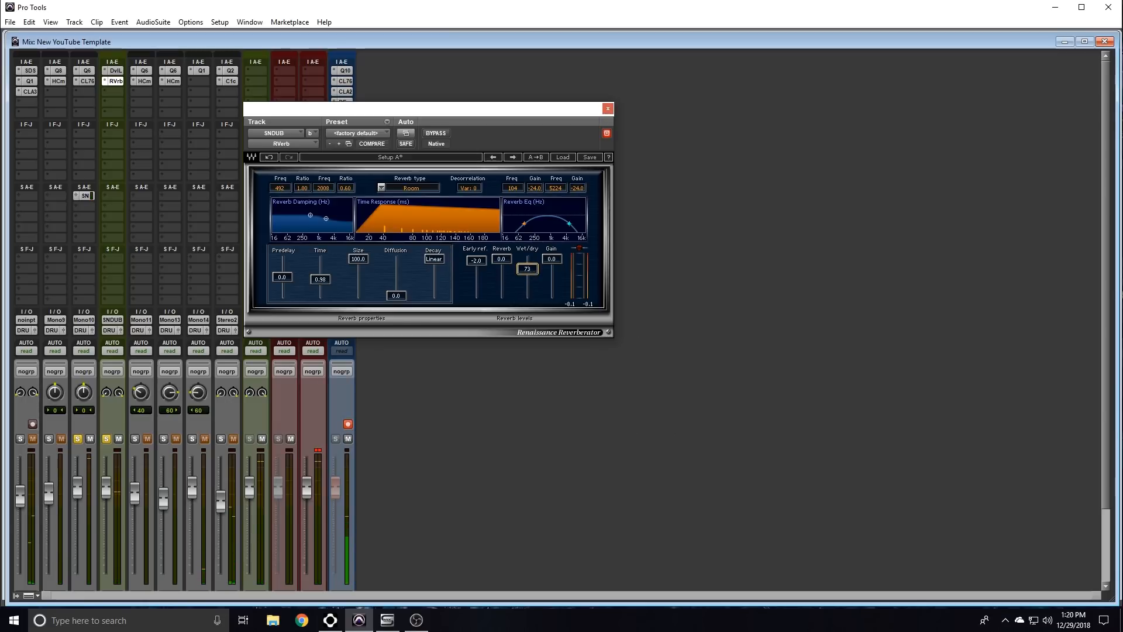
left_click(437, 133)
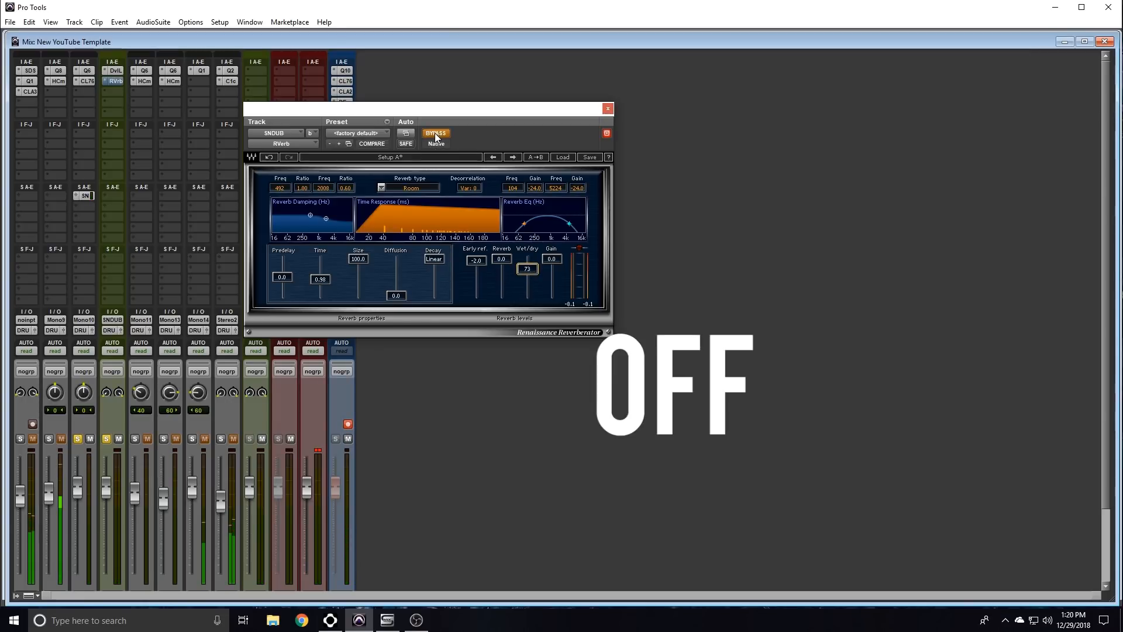
left_click(434, 133)
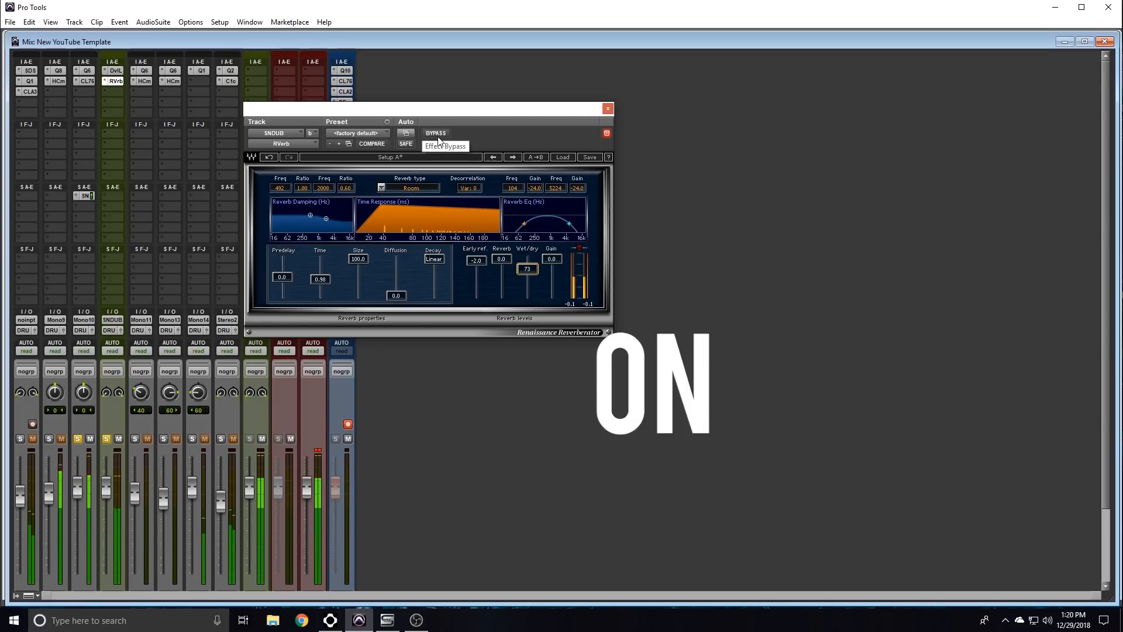
left_click(609, 109)
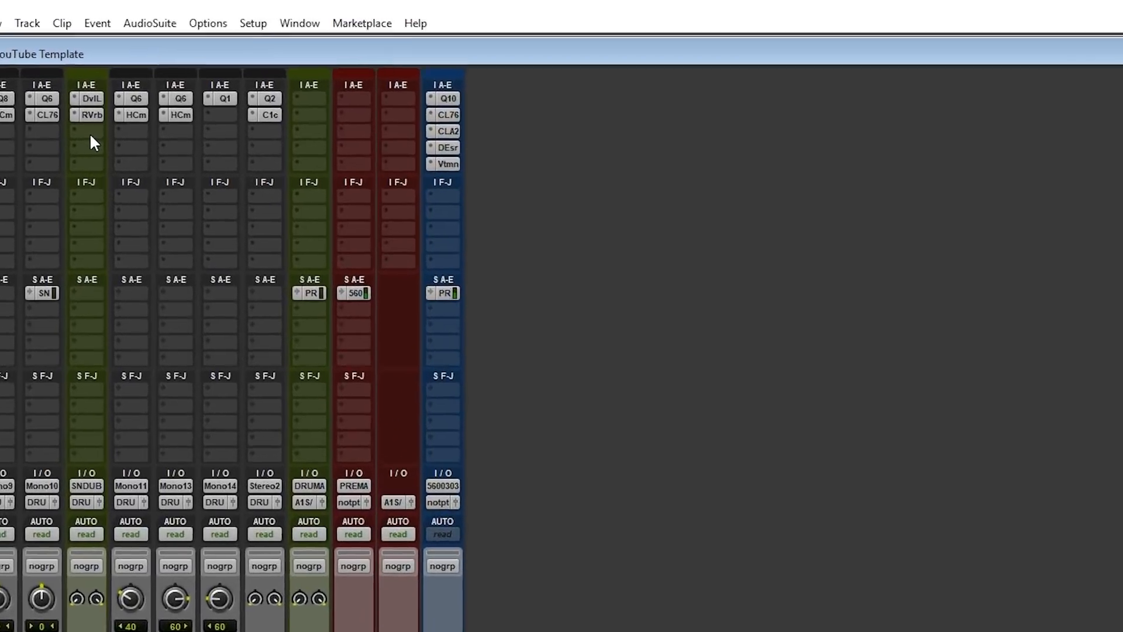
Step: Insert the multichannel Q1 (stereo) equalizer in the third insert slot of SNDUB
left_click(115, 94)
mouse_move(154, 106)
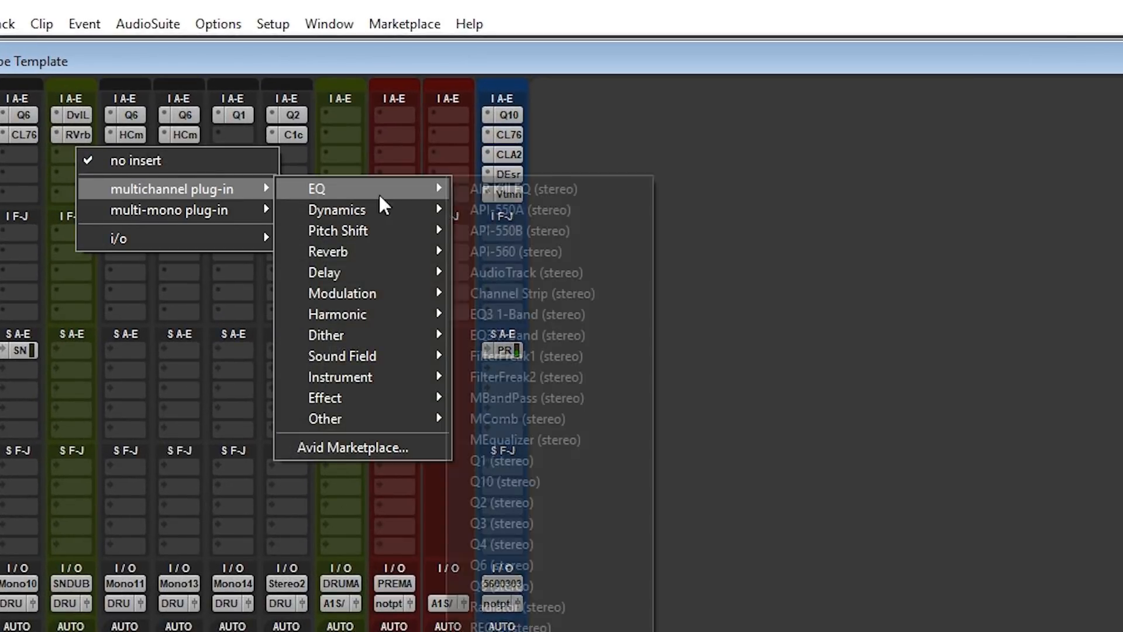
mouse_move(362, 190)
left_click(502, 459)
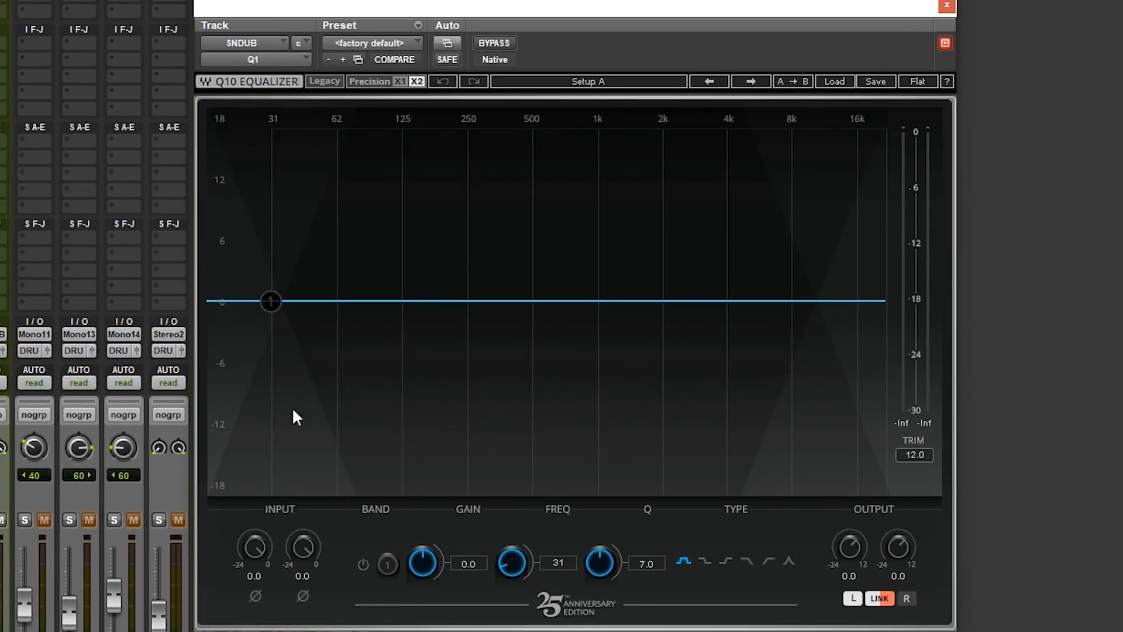
Step: Sweep a narrow boosted Q1 band with a Q of 15.3 to 231 Hz, and set its gain to -4.4 dB
left_click_drag(271, 302, 456, 118)
left_click_drag(665, 563, 549, 296)
left_click_drag(457, 121, 460, 115)
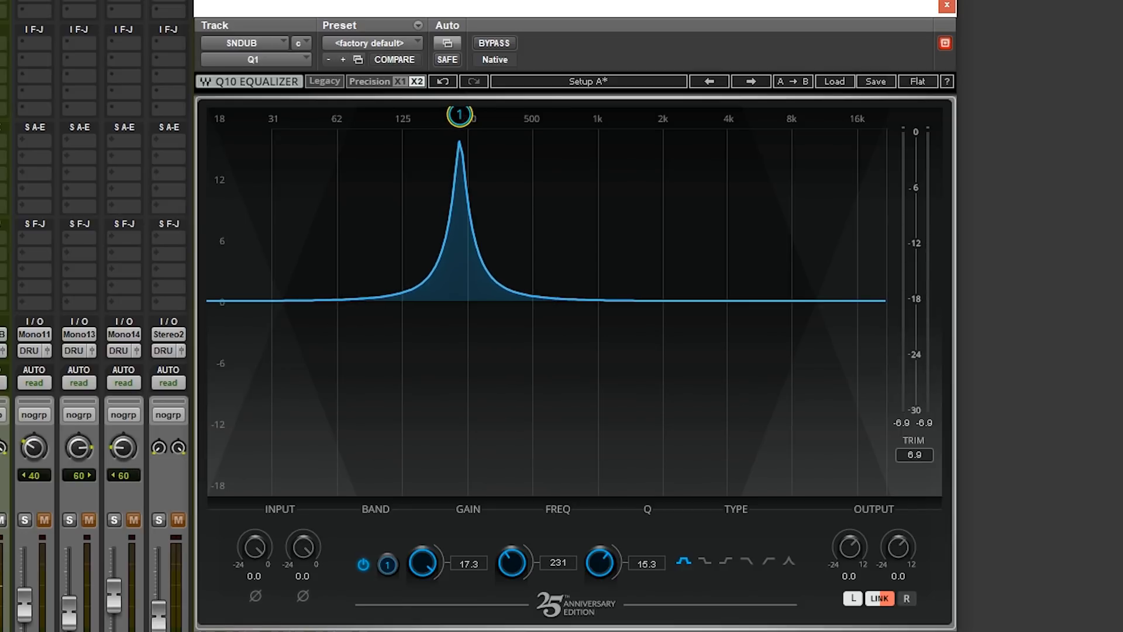
left_click_drag(430, 567, 430, 616)
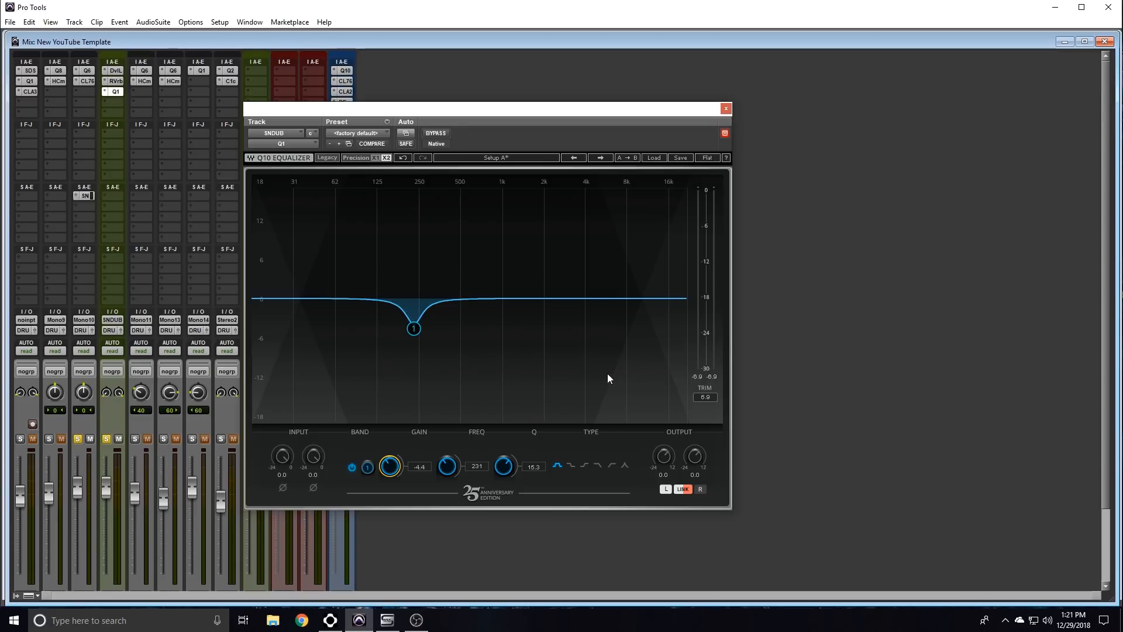
Step: Turn off solo on the SNDUB and SN tracks and close the Q1 window
left_click(447, 134)
left_click(106, 438)
left_click(77, 439)
left_click(726, 108)
scroll(150, 356, "down", 3)
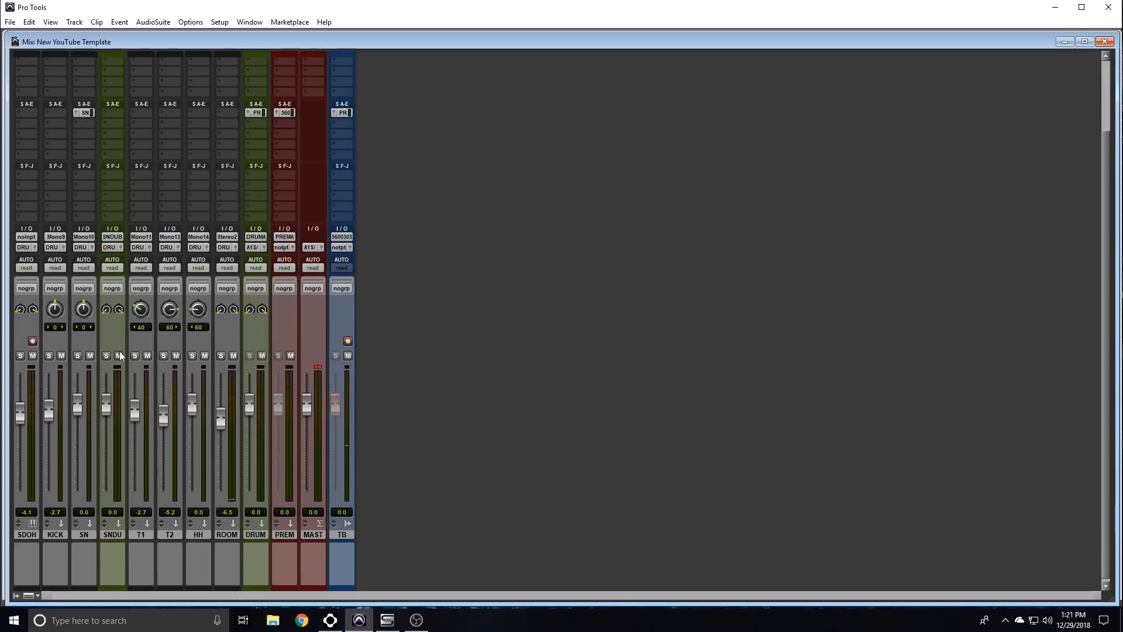
Step: Listen to the whole drum loop in the Edit window, stop playback and return to the Mix window
key("ctrl+equal")
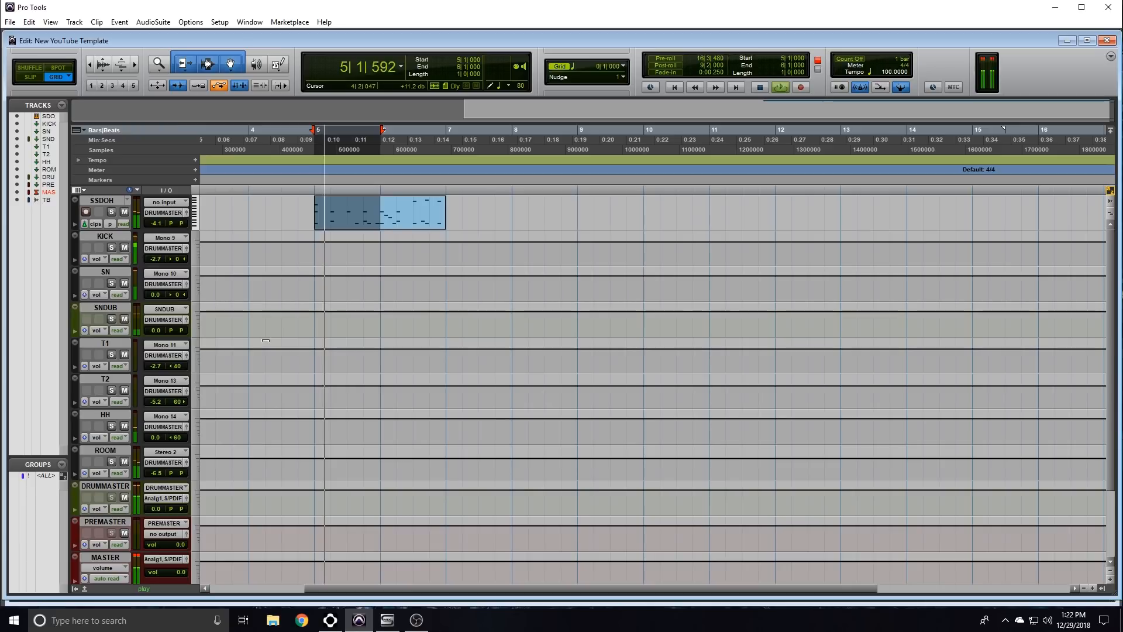
key("space")
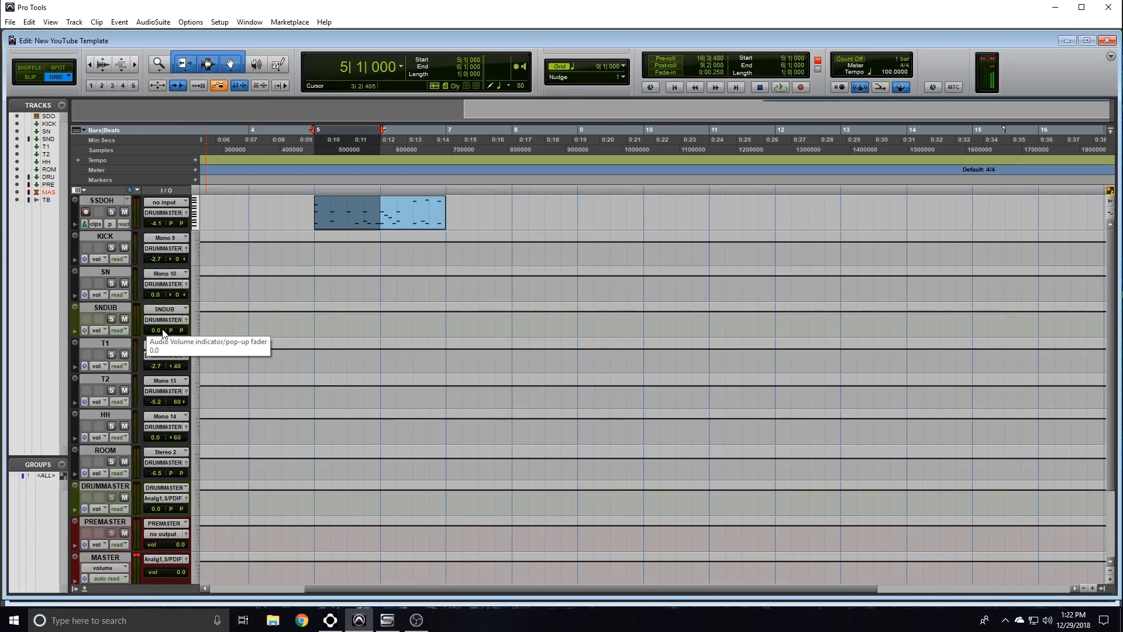
key("ctrl+equal")
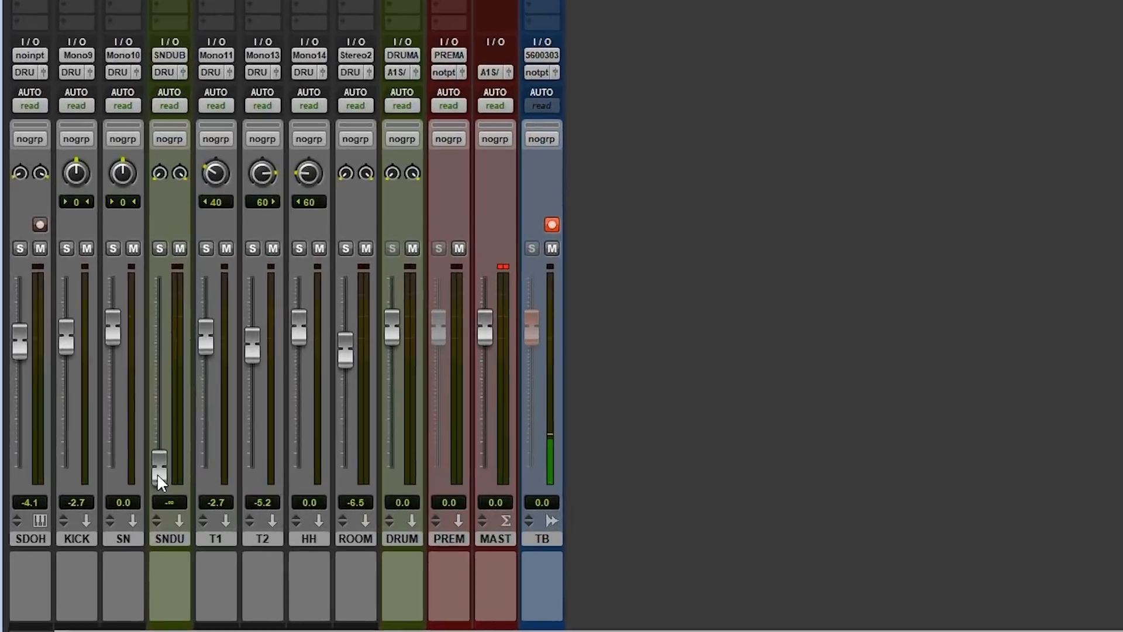
Step: During playback, bring the SNDUB fader up from its minimum to -11.0 dB
key("space")
left_click_drag(191, 453, 194, 315)
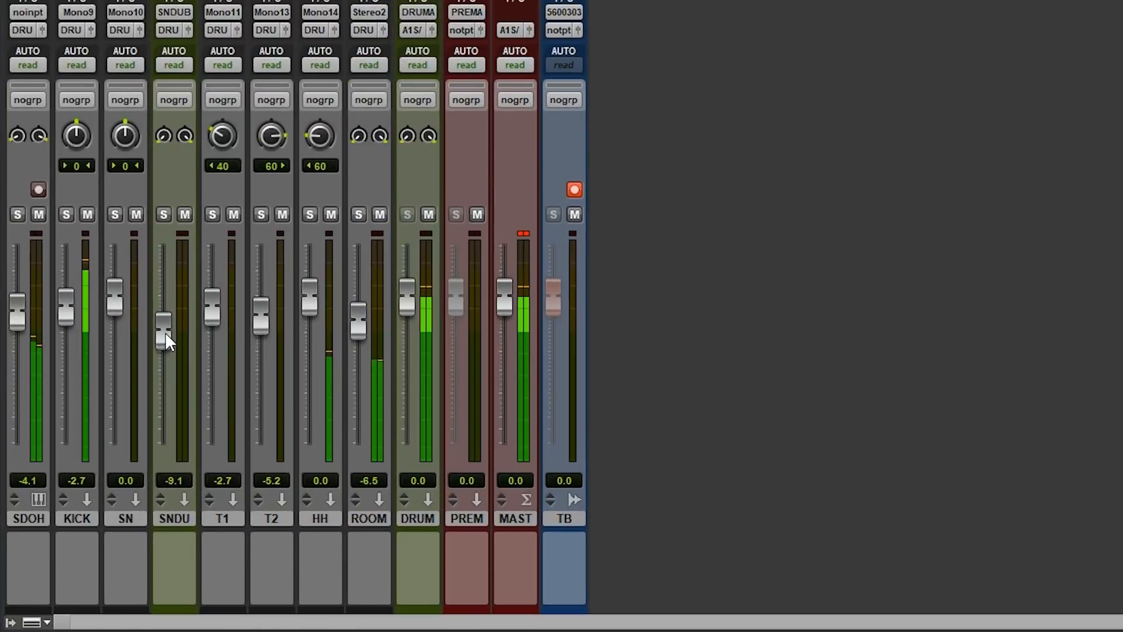
left_click_drag(107, 425, 107, 427)
left_click_drag(164, 334, 163, 339)
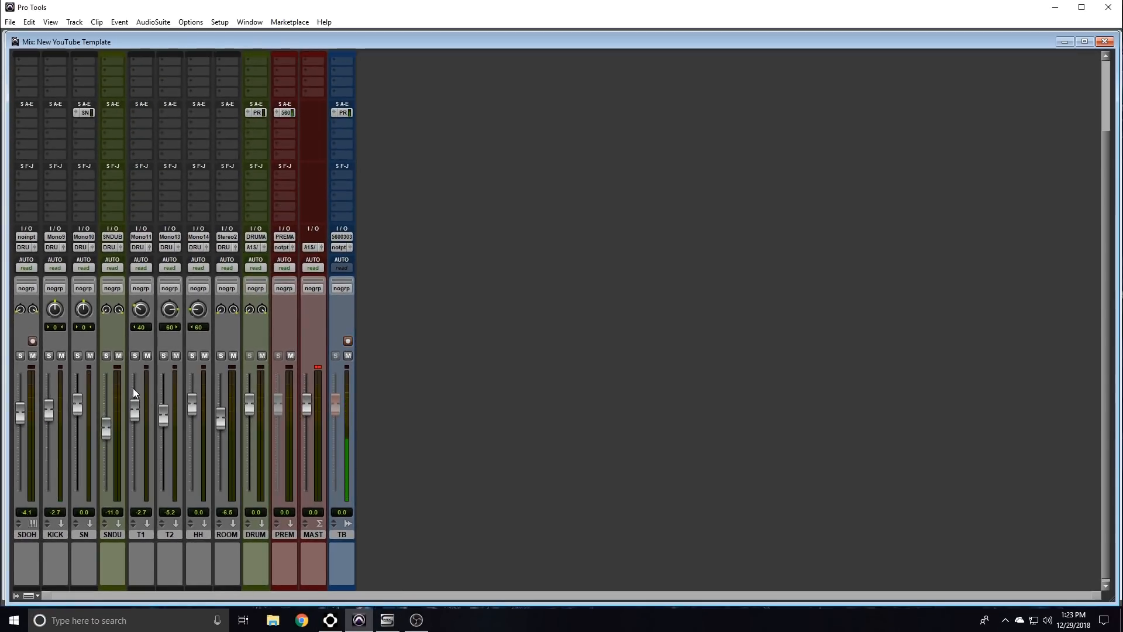
Step: Compare the drum mix with the SNDUB track muted and unmuted during playback
left_click(119, 356)
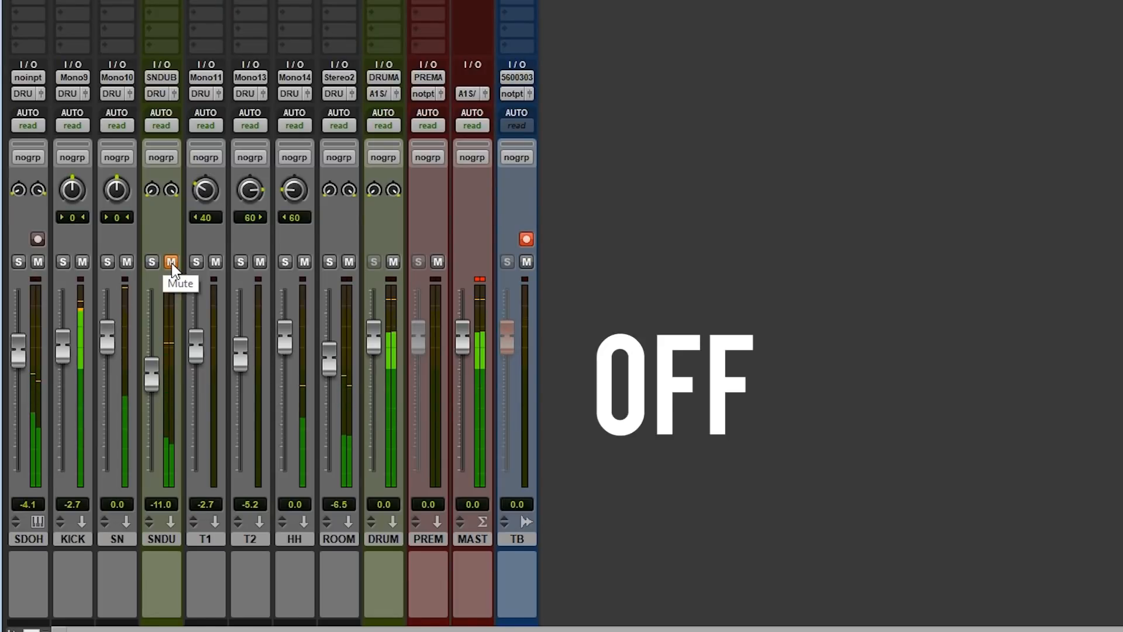
left_click(171, 262)
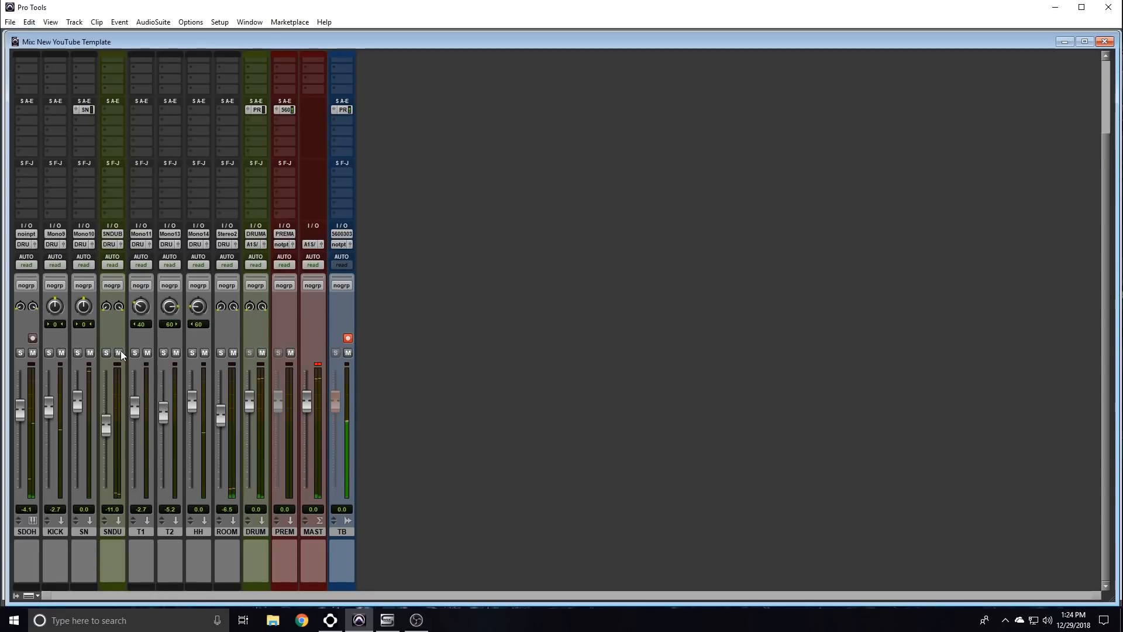
left_click(119, 353)
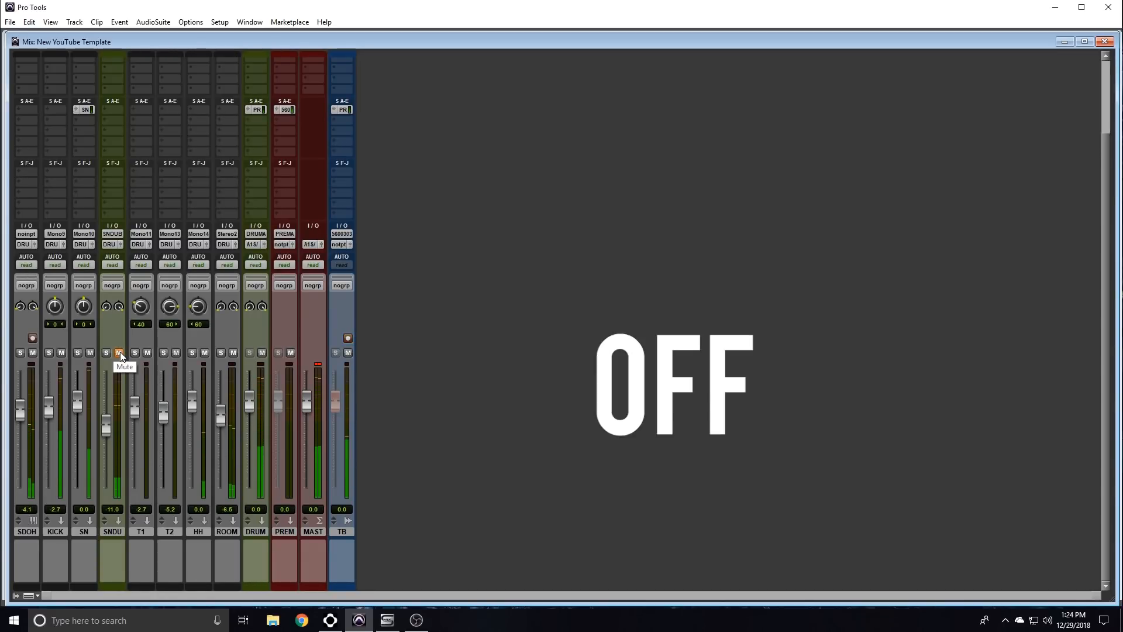
left_click(120, 353)
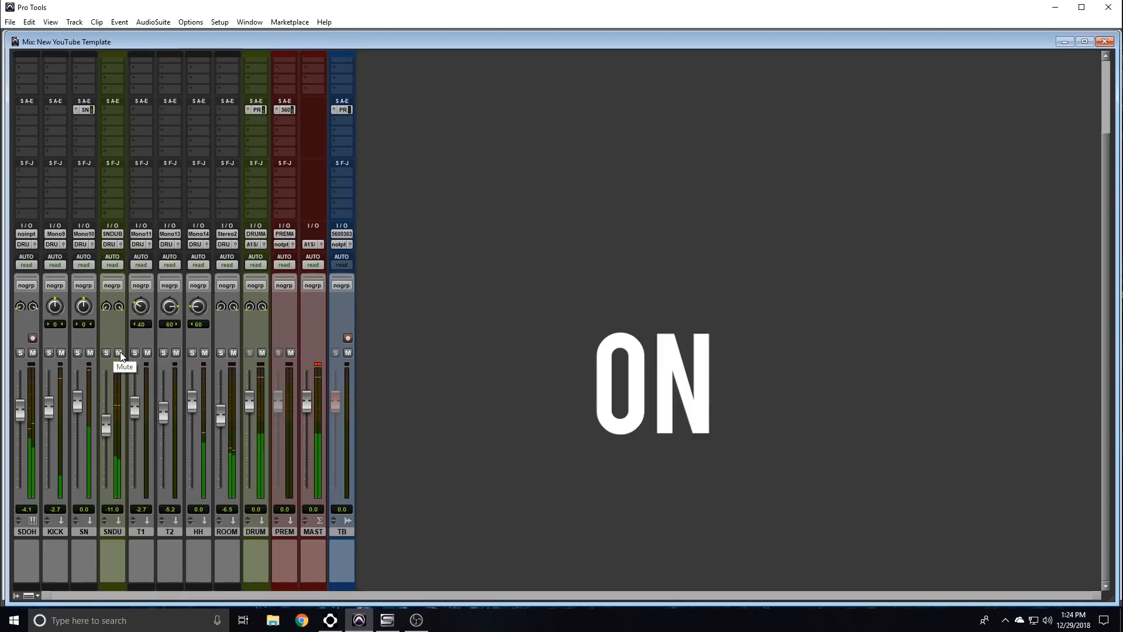
Step: Lower the SNDUB fader to -12.1 dB
left_click_drag(107, 427, 106, 430)
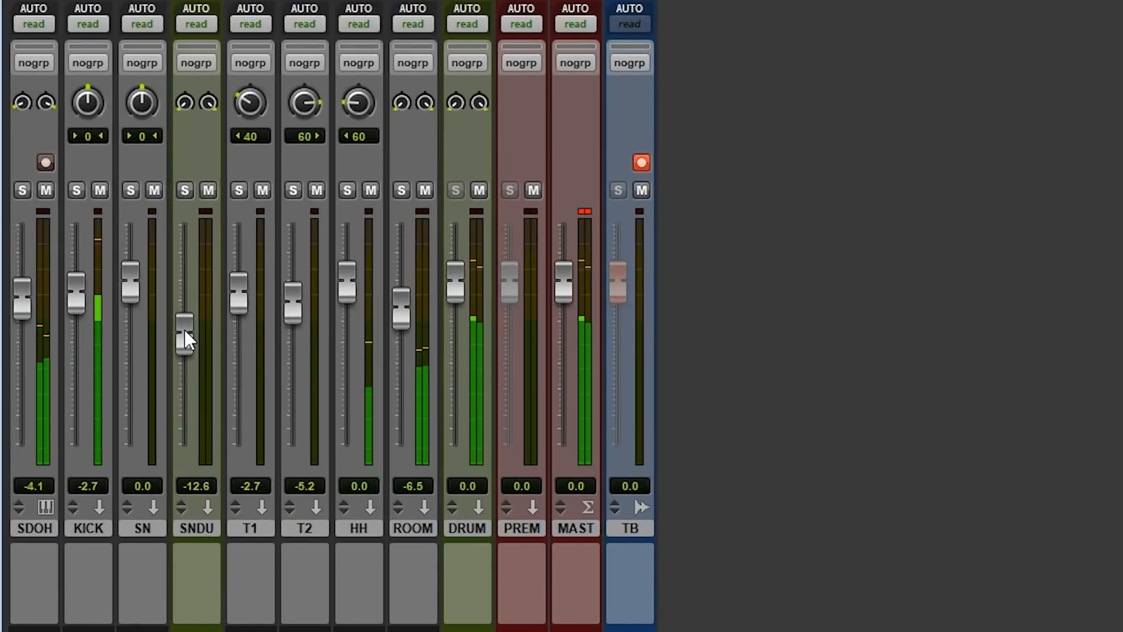
left_click_drag(184, 328, 185, 327)
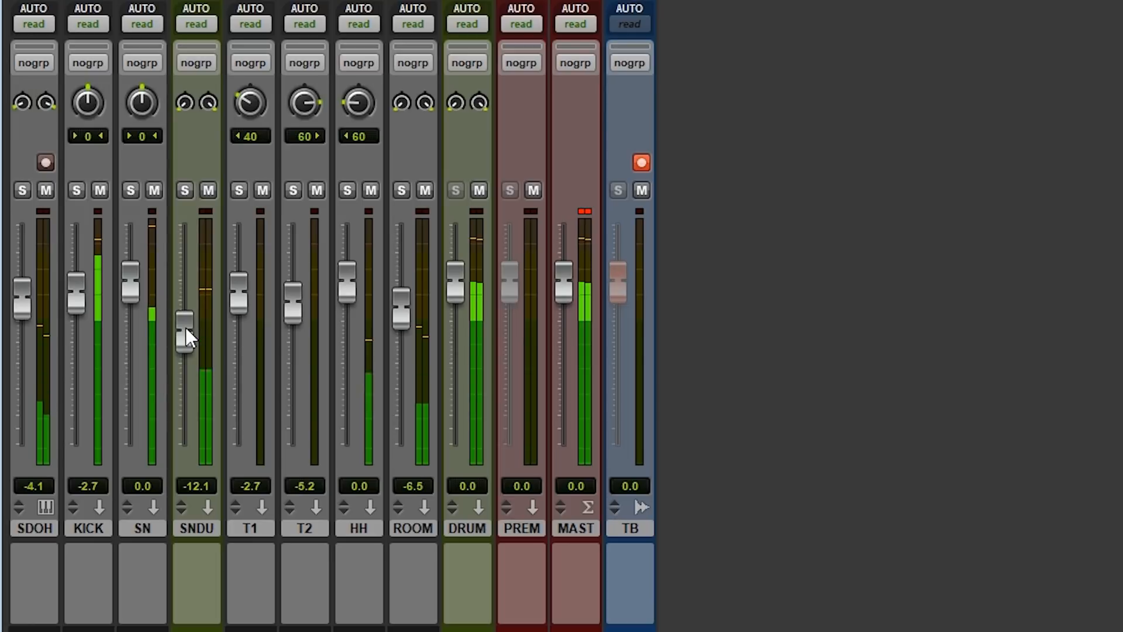